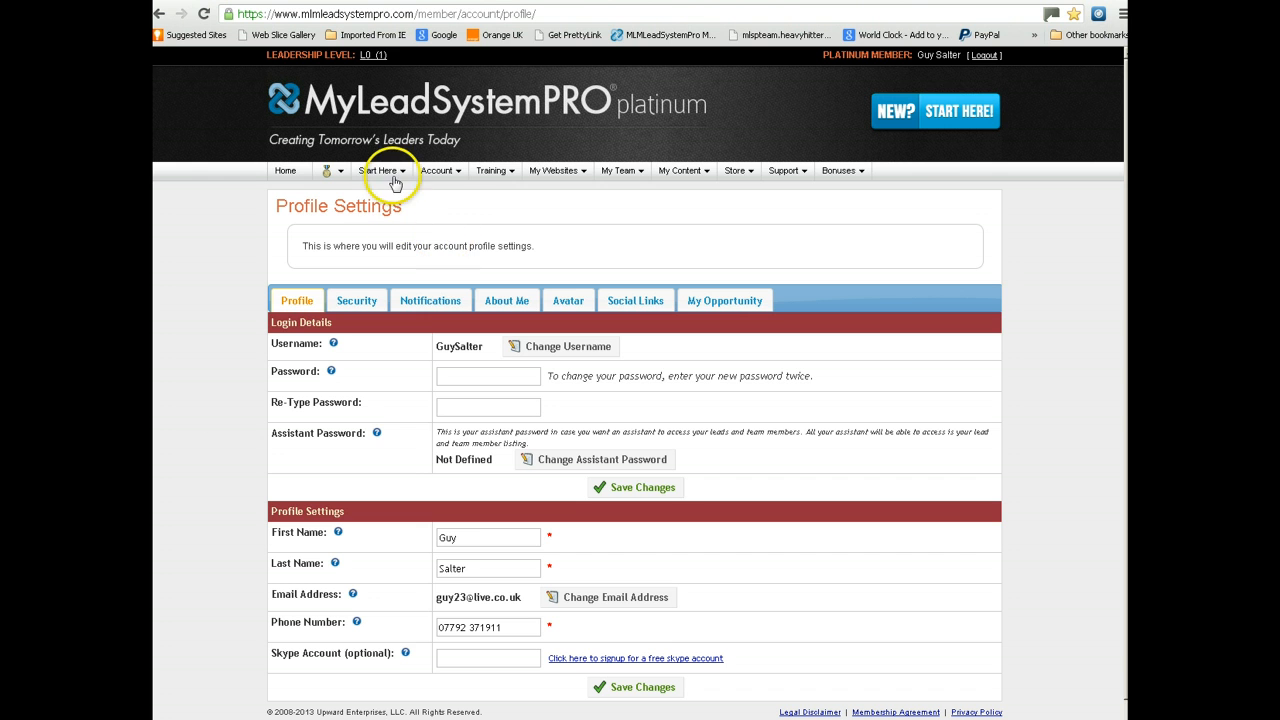
Go to the campaign management page and start creating a new campaign
{"action": "mouse_move", "coordinate": [397, 178]}
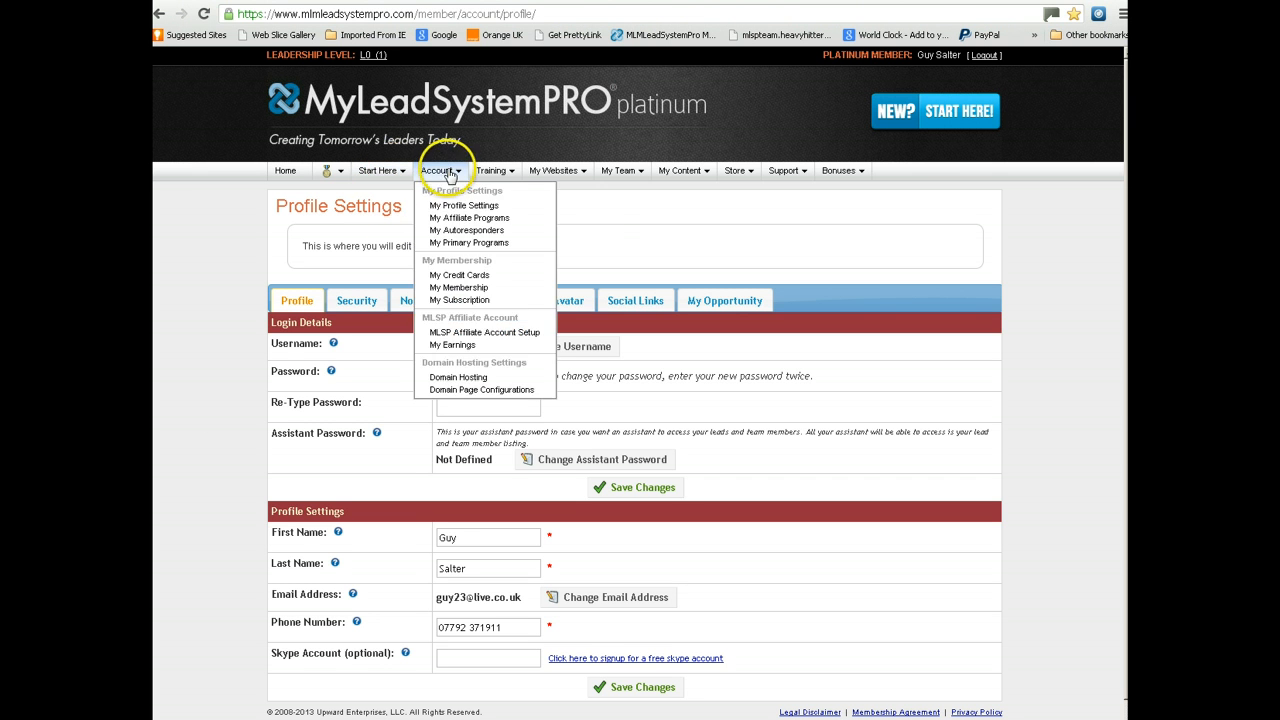
{"action": "mouse_move", "coordinate": [510, 172]}
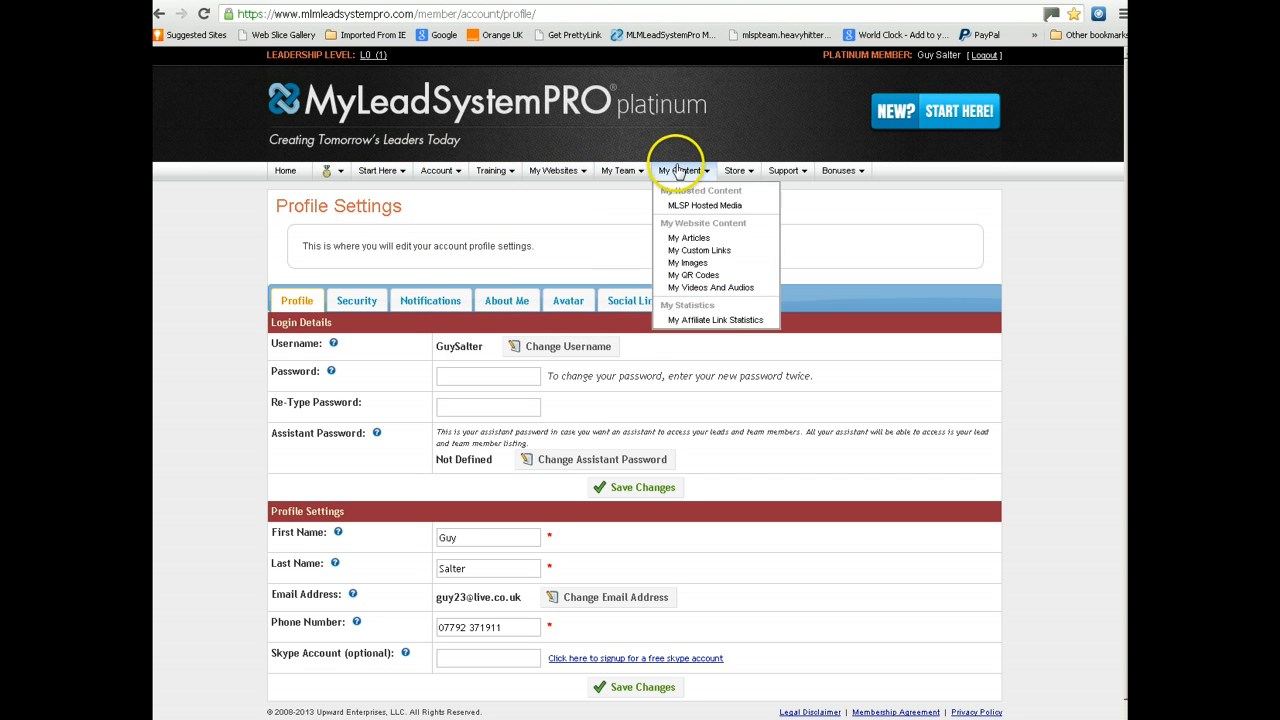
{"action": "mouse_move", "coordinate": [614, 169]}
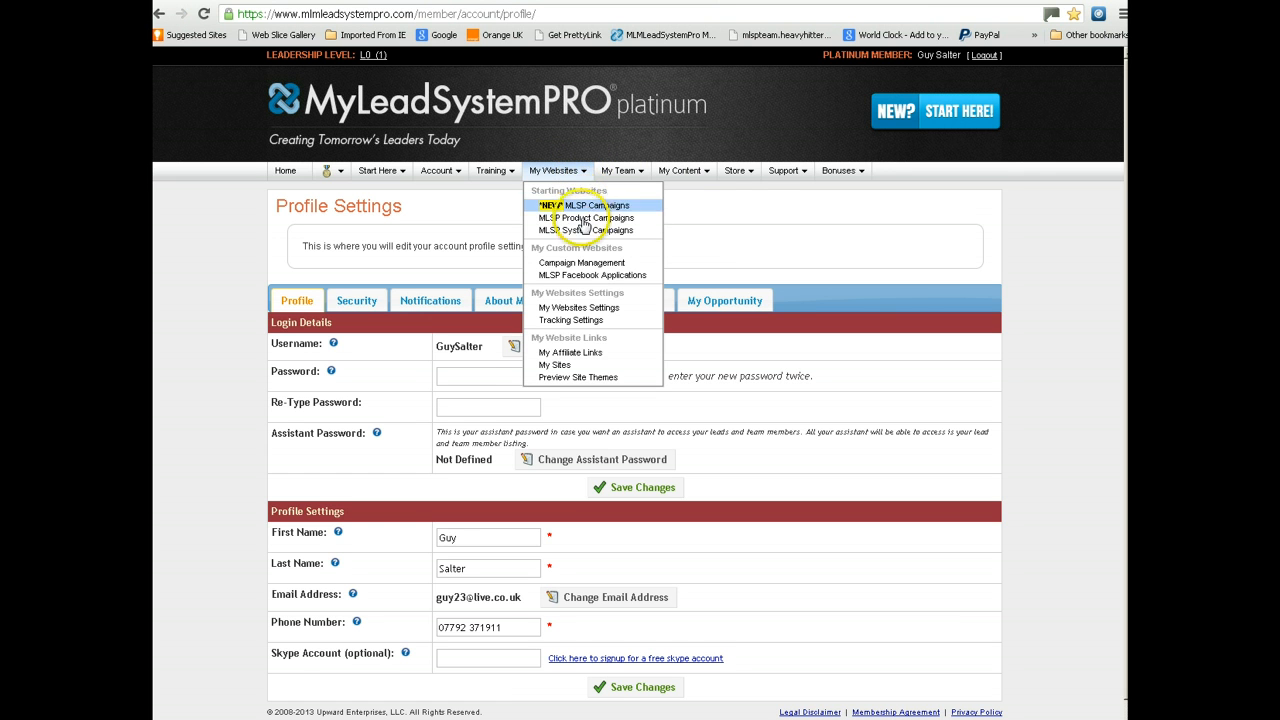
{"action": "left_click", "coordinate": [583, 263]}
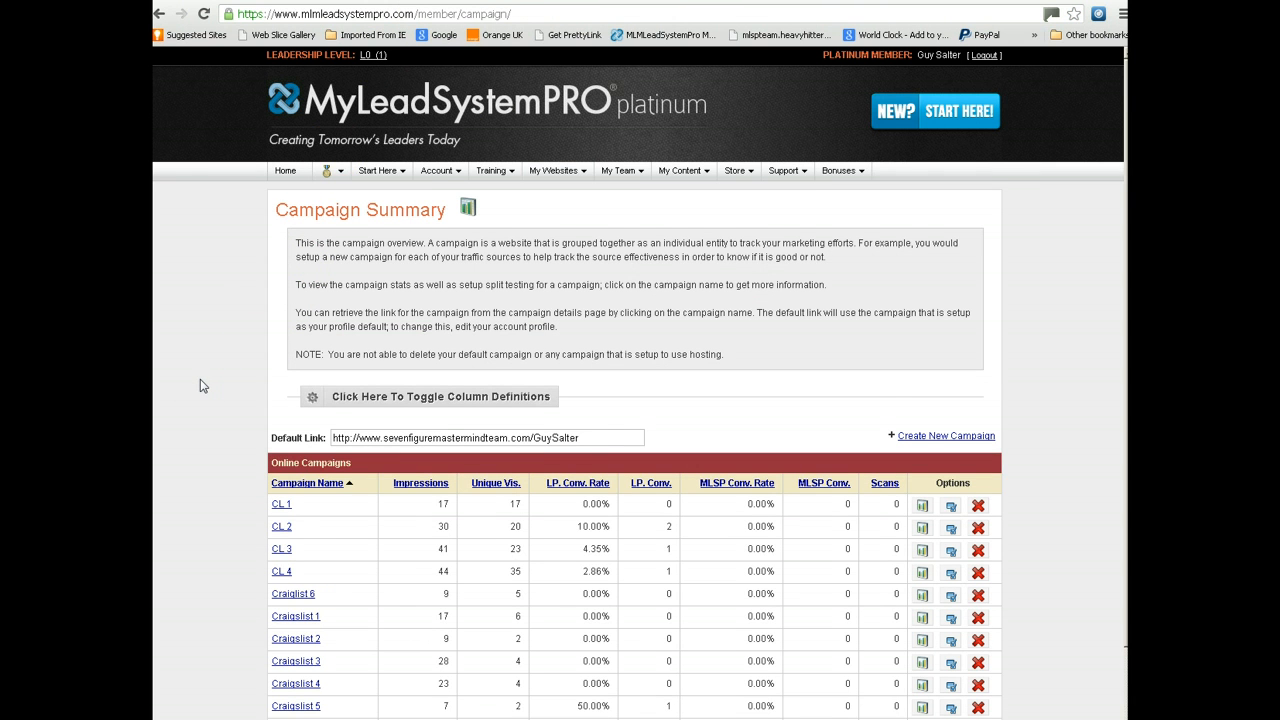
{"action": "scroll", "coordinate": [200, 386], "scroll_direction": "down", "scroll_amount": 2}
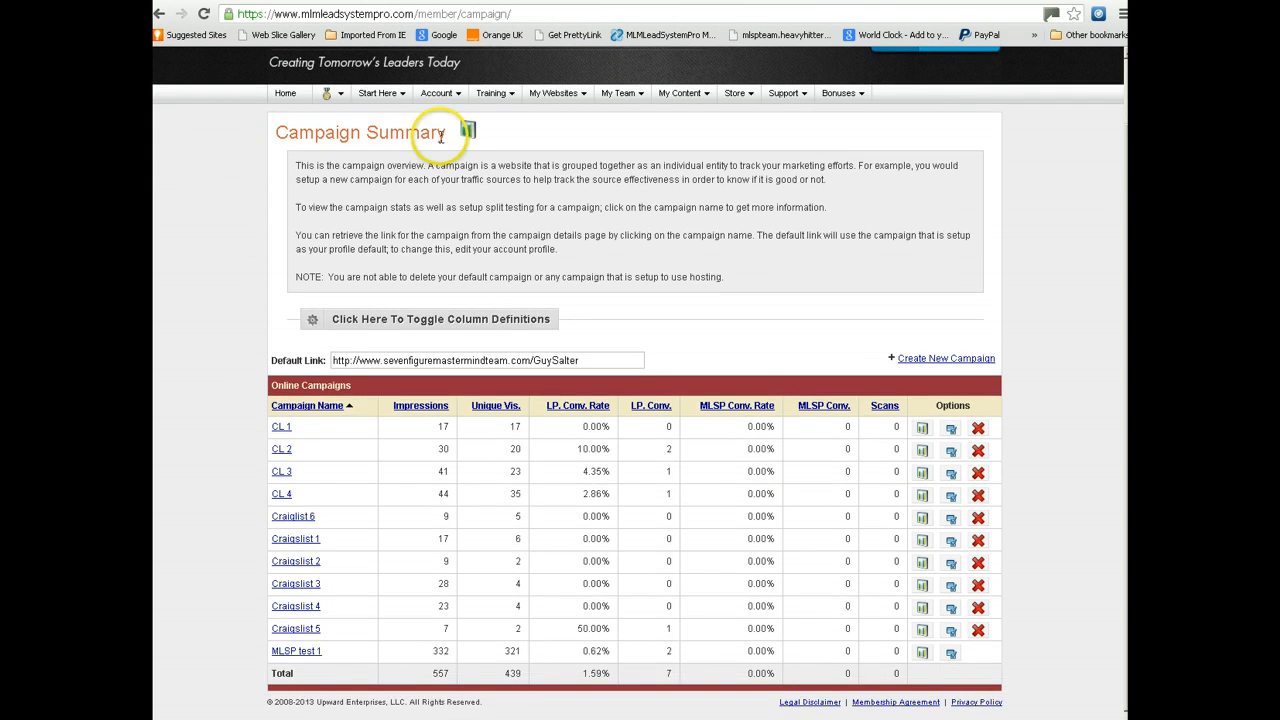
{"action": "scroll", "coordinate": [223, 395], "scroll_direction": "down", "scroll_amount": 1}
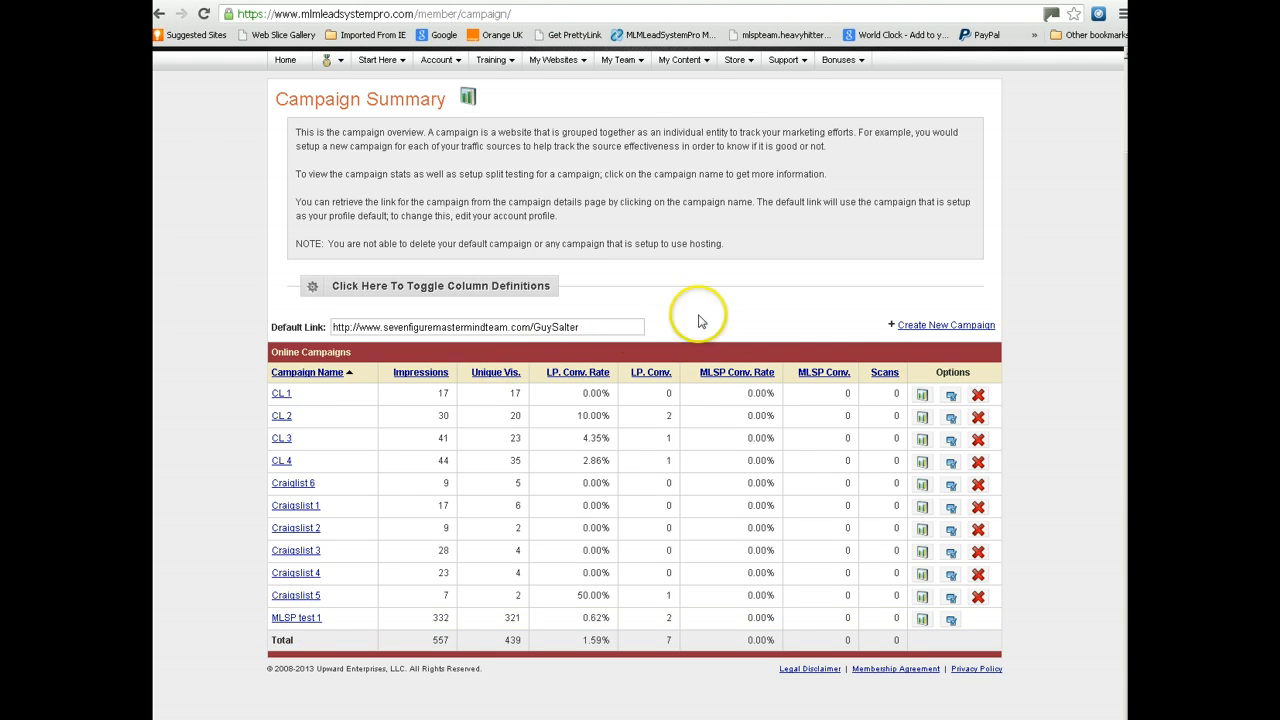
{"action": "left_click", "coordinate": [912, 328]}
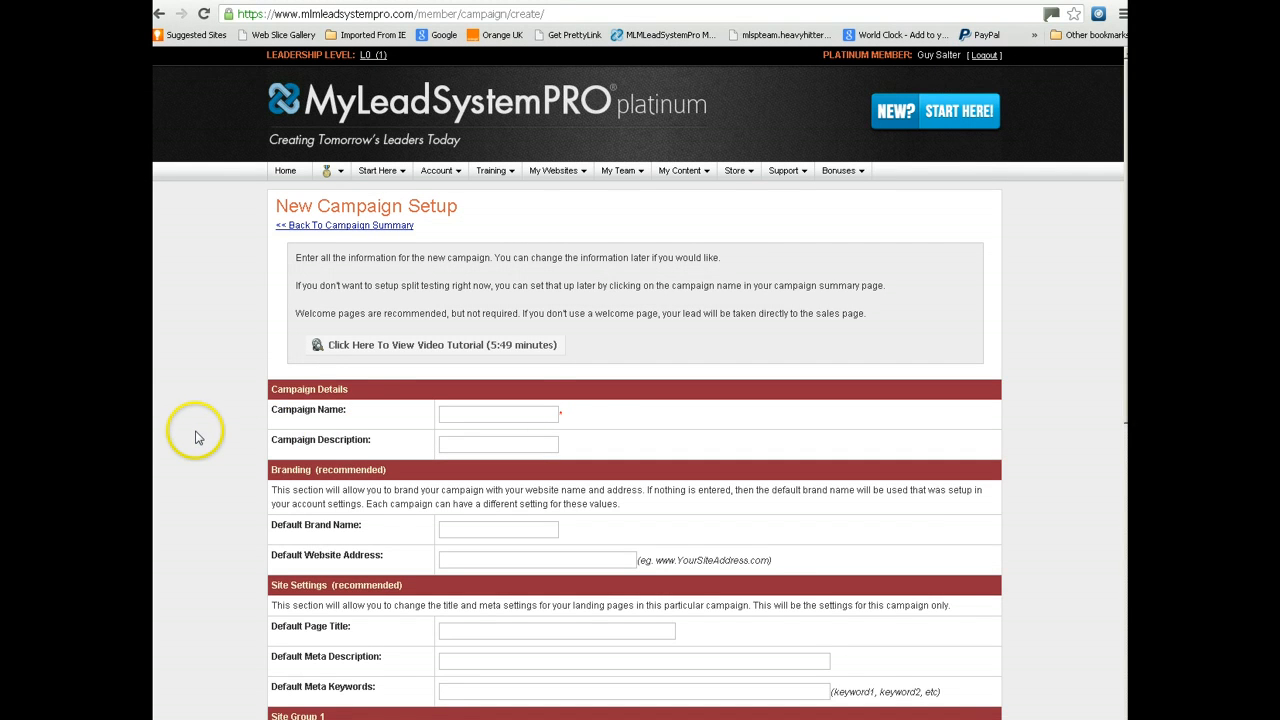
Name the new campaign "Demo 1" in the campaign details
{"action": "scroll", "coordinate": [196, 437], "scroll_direction": "down", "scroll_amount": 1}
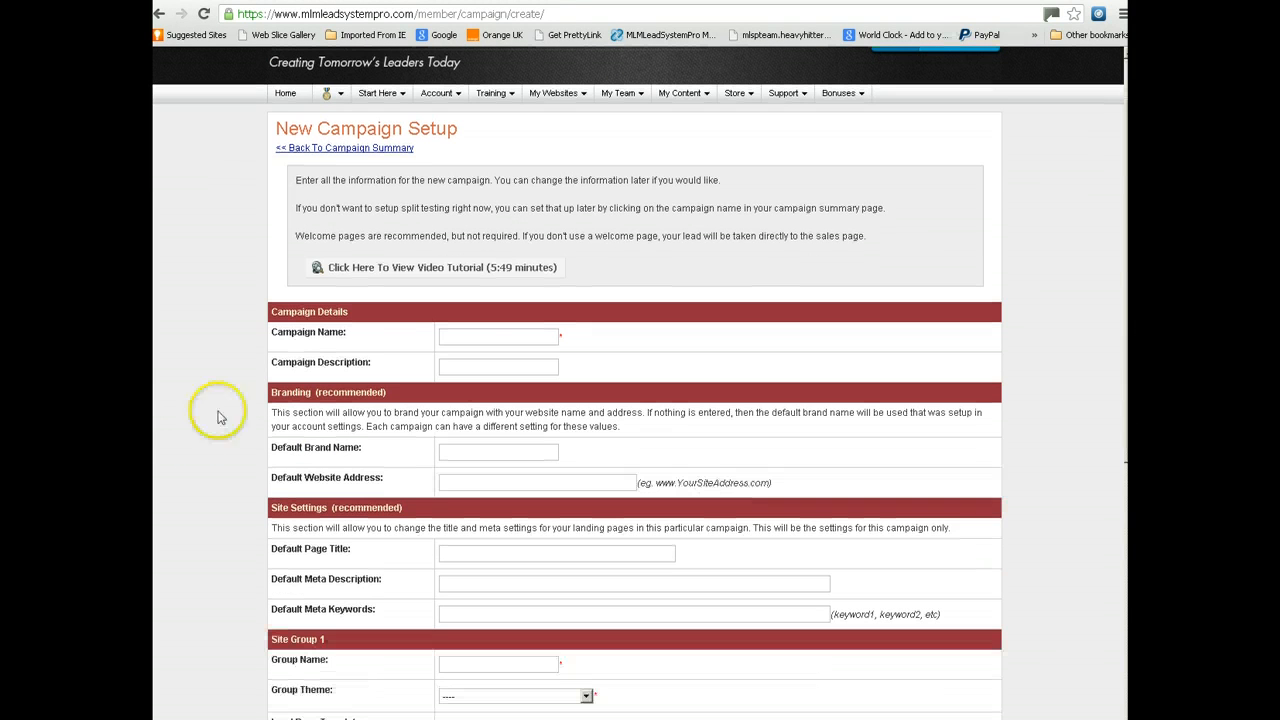
{"action": "left_click", "coordinate": [465, 335]}
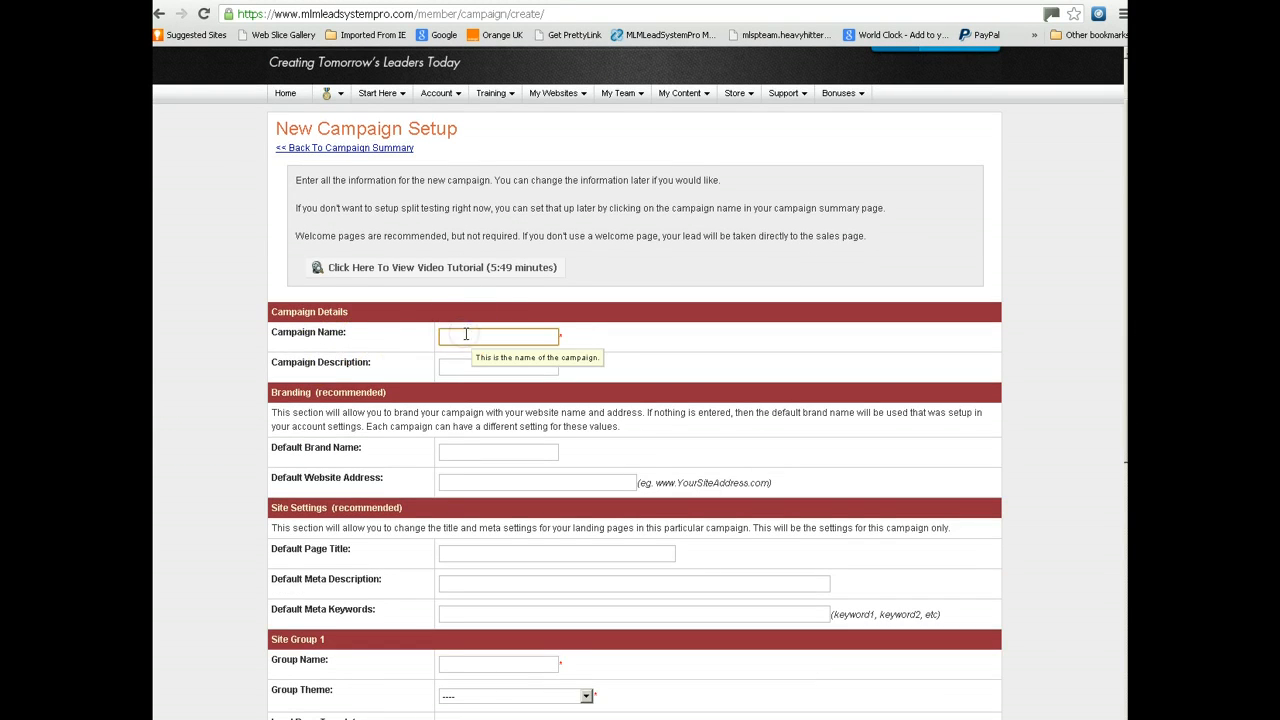
{"action": "type", "text": "Demo 1"}
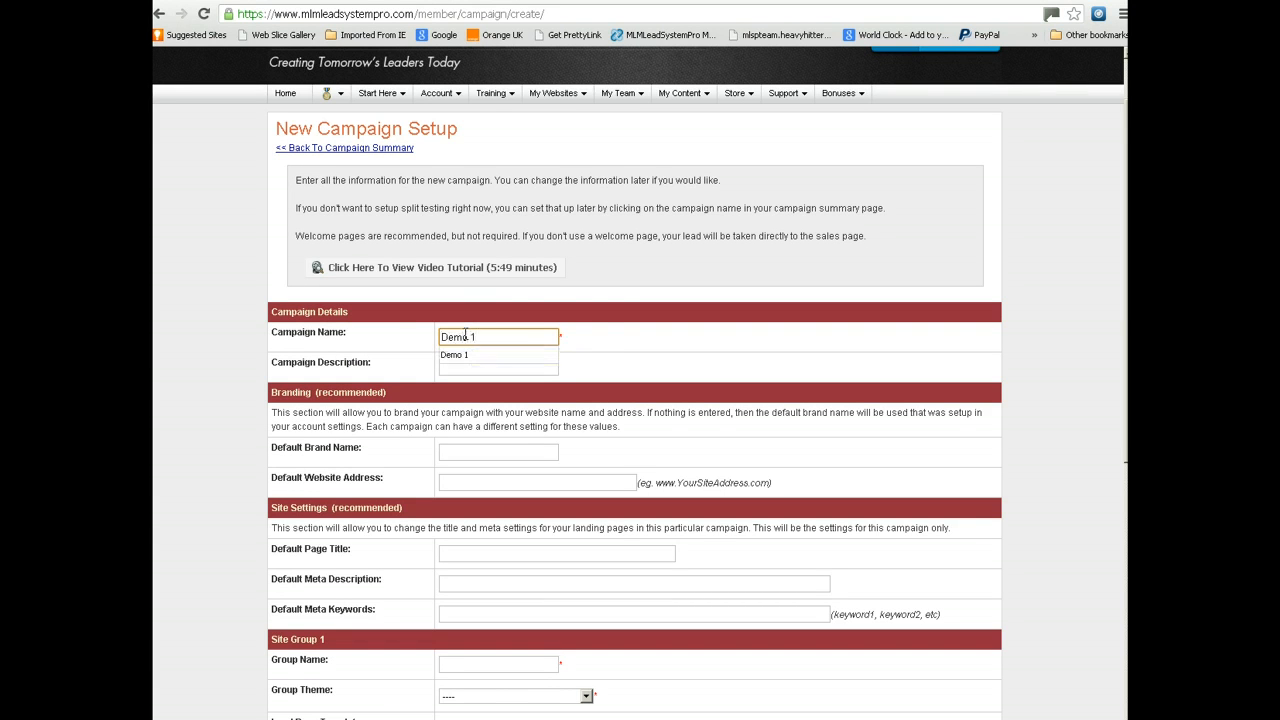
{"action": "left_click", "coordinate": [575, 320]}
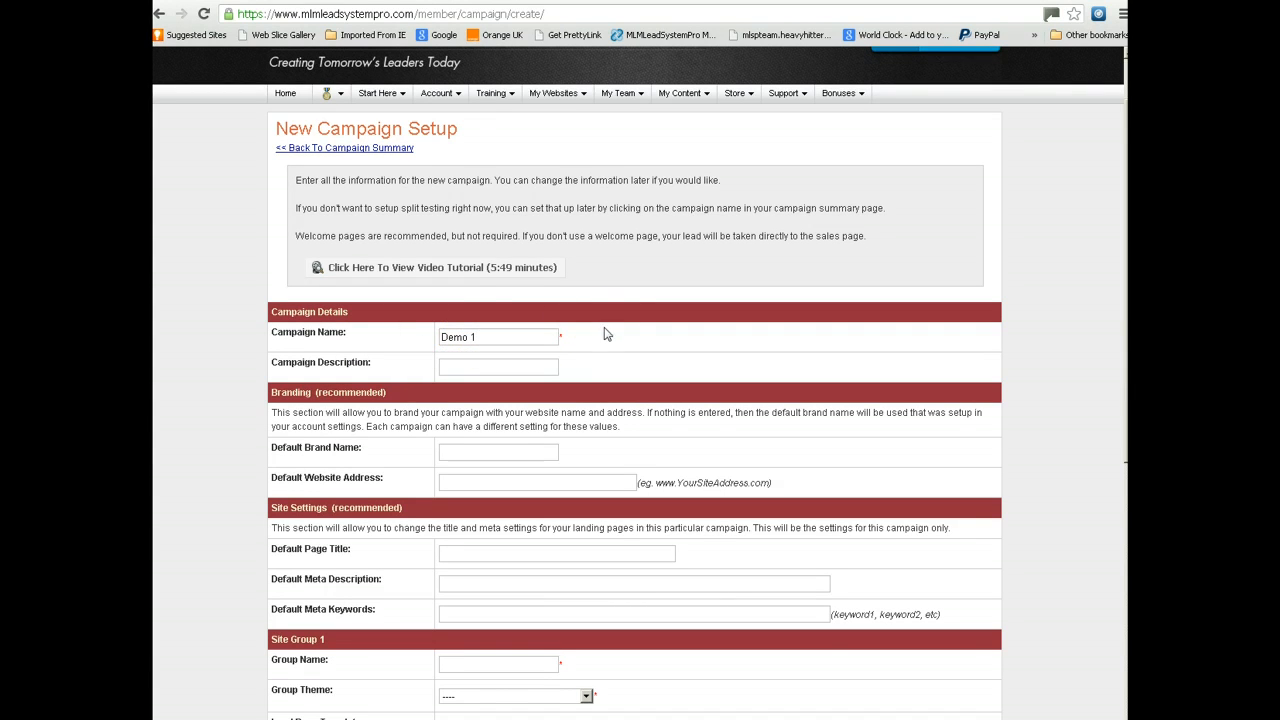
{"action": "scroll", "coordinate": [603, 334], "scroll_direction": "down", "scroll_amount": 1}
{"action": "left_click", "coordinate": [580, 267]}
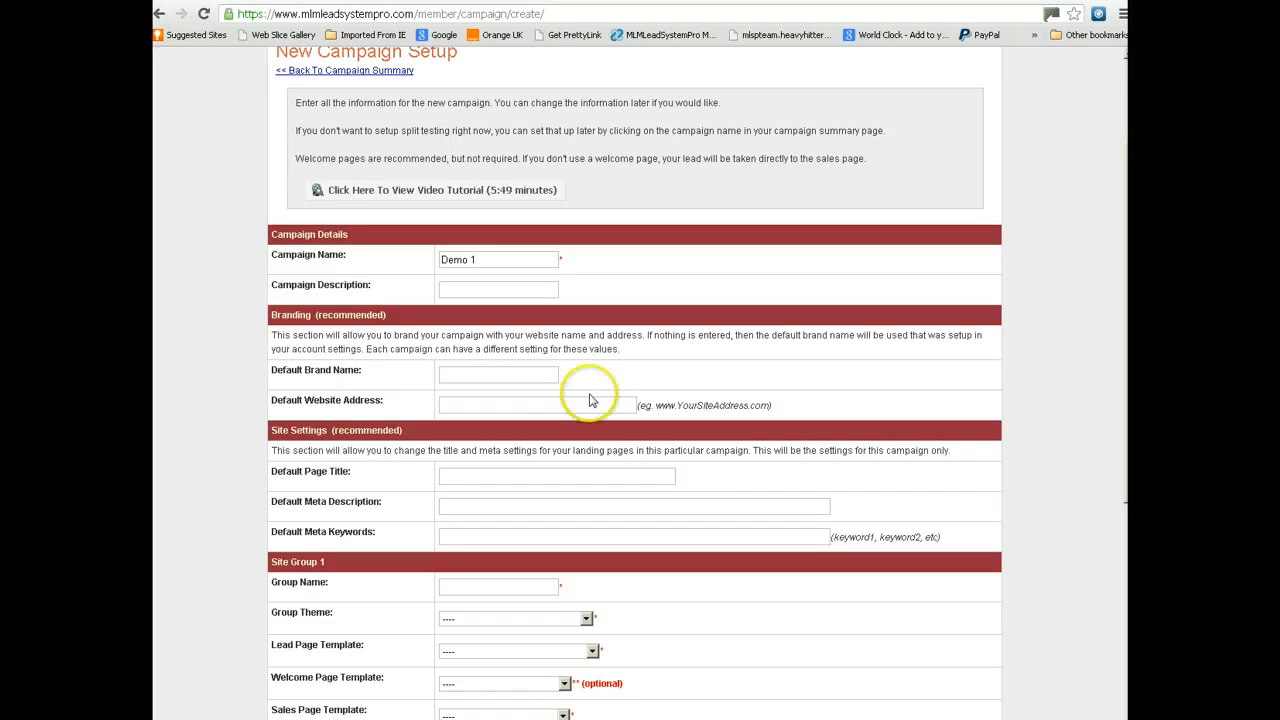
Enter "Demo 1" as the group name for Site Group 1
{"action": "scroll", "coordinate": [212, 535], "scroll_direction": "down", "scroll_amount": 3}
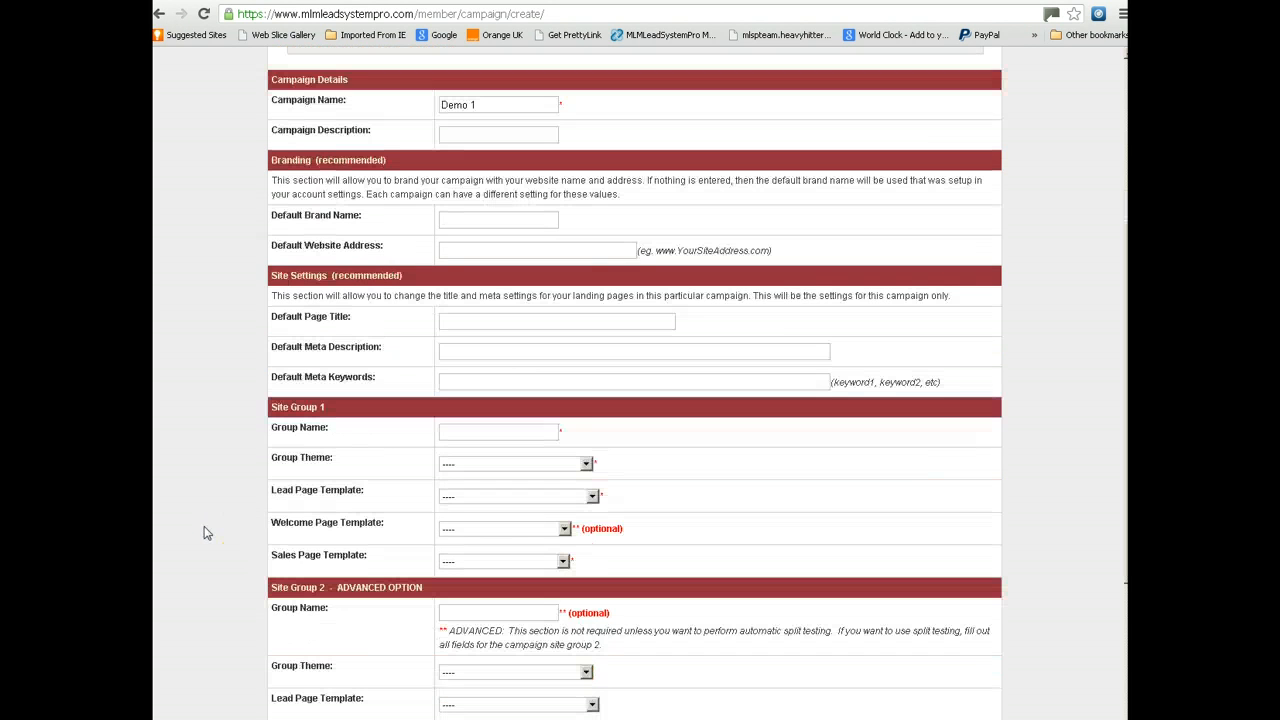
{"action": "left_click", "coordinate": [457, 430]}
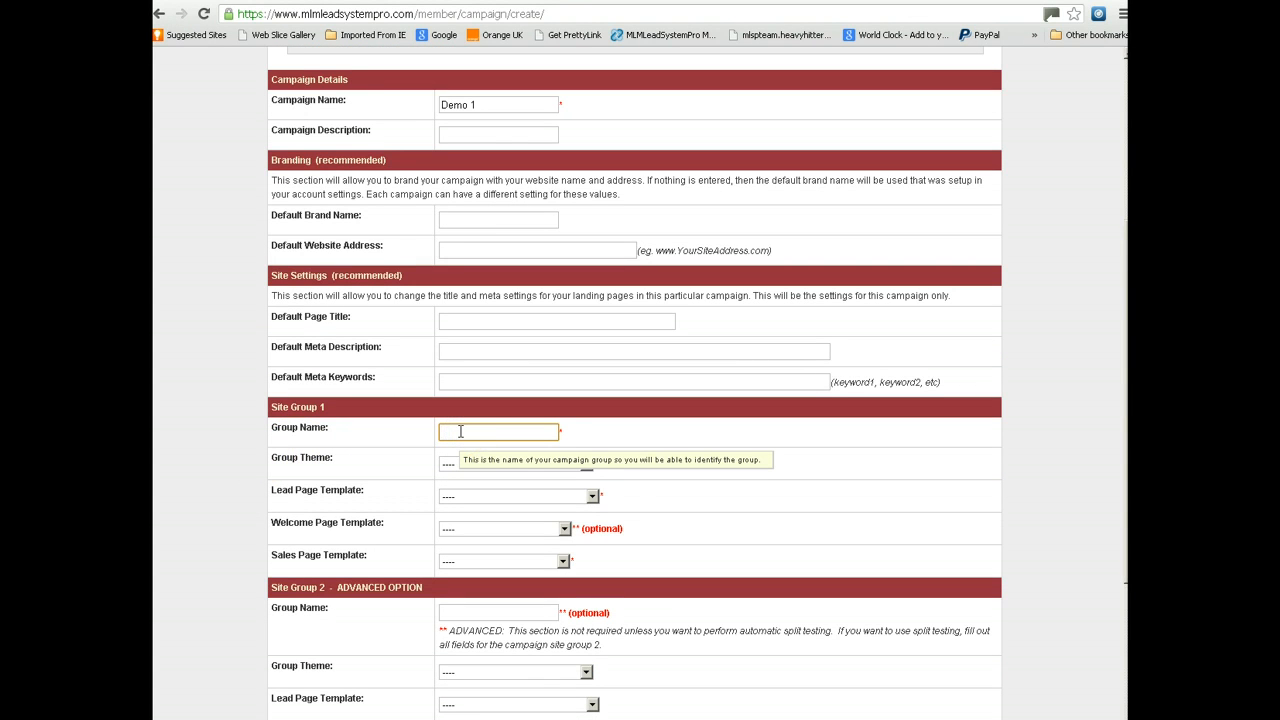
{"action": "type", "text": "Demo "}
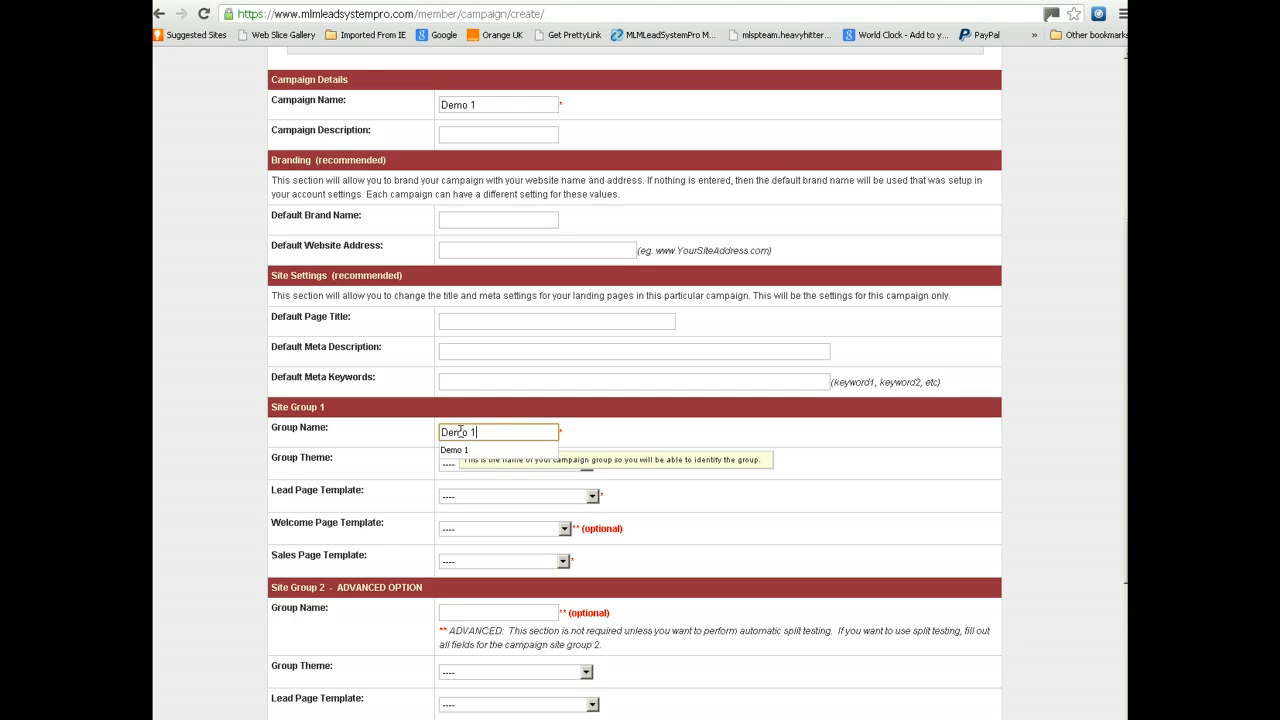
{"action": "type", "text": "1"}
{"action": "left_click", "coordinate": [646, 476]}
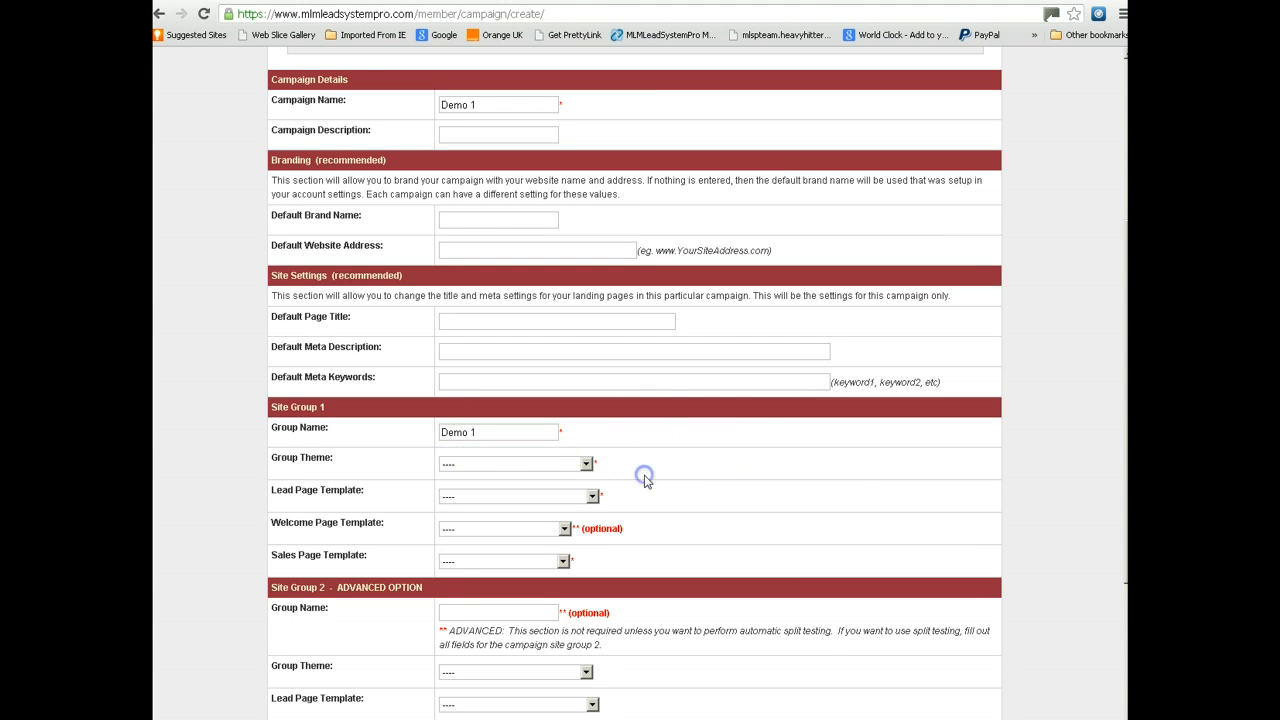
Set Site Group 1's theme to Conquer The Internet and its lead page template to Shocking MLM Truth
{"action": "left_click", "coordinate": [586, 466]}
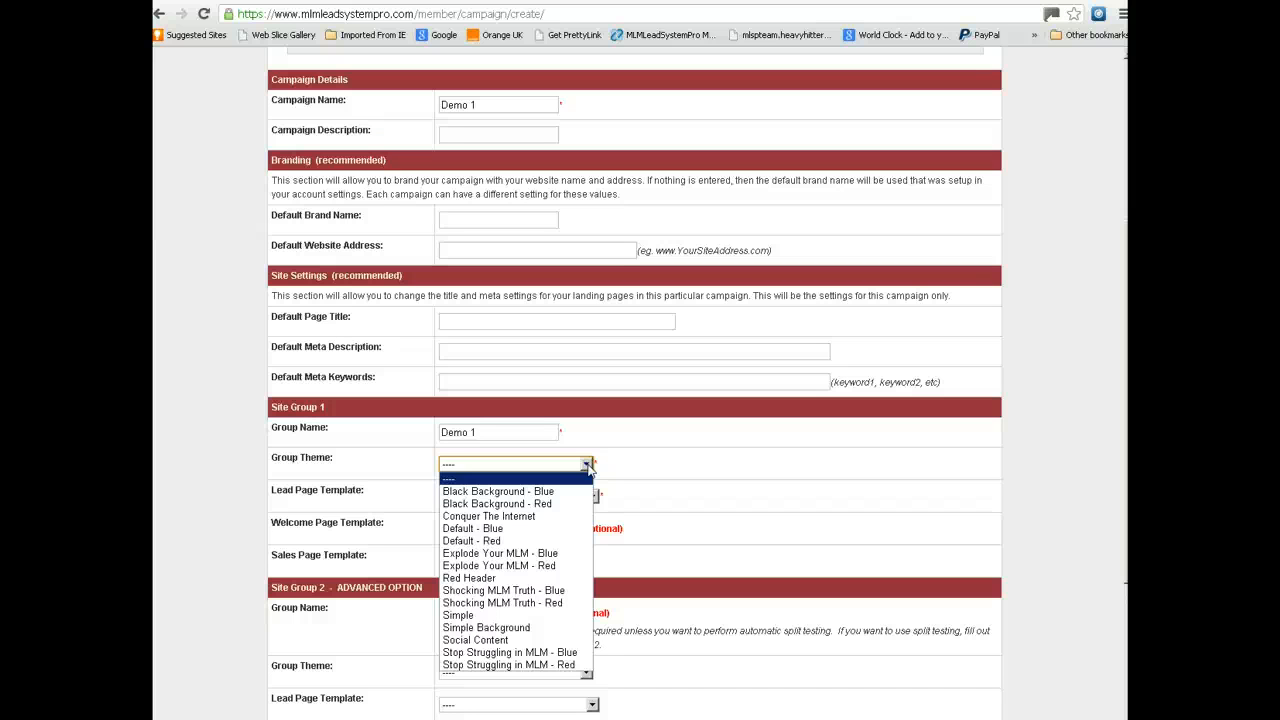
{"action": "left_click", "coordinate": [533, 517]}
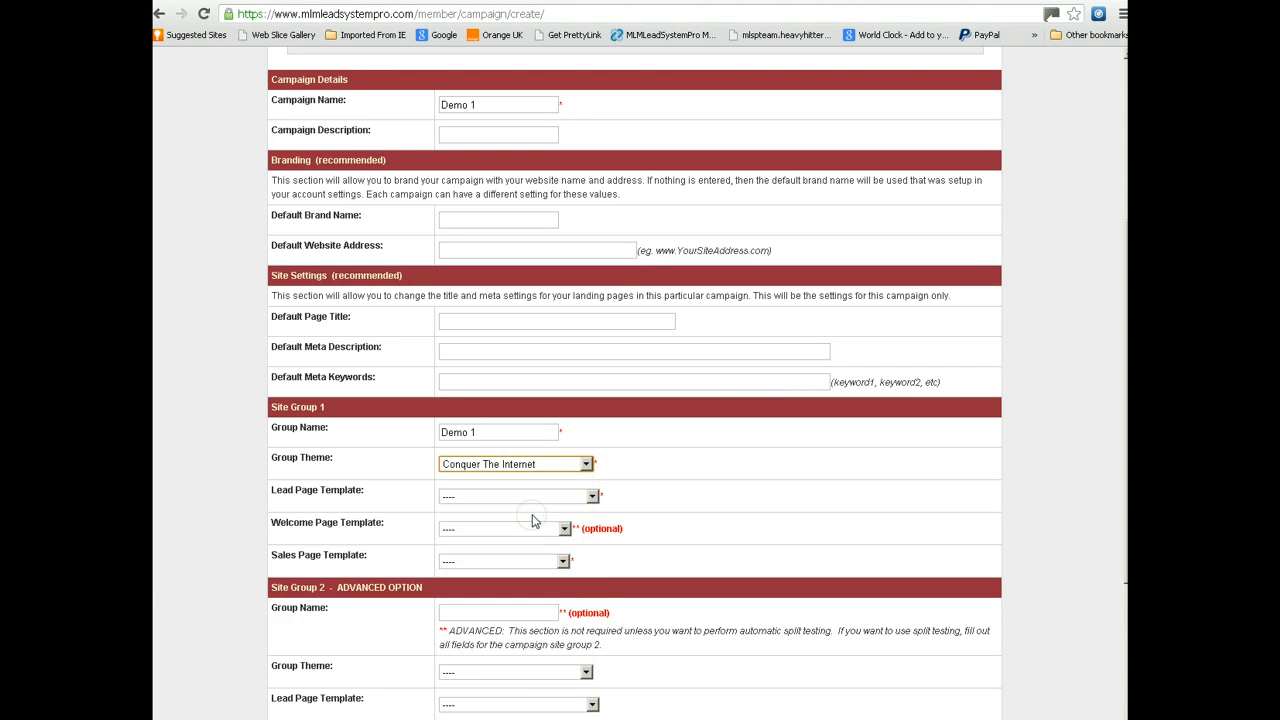
{"action": "left_click", "coordinate": [592, 497]}
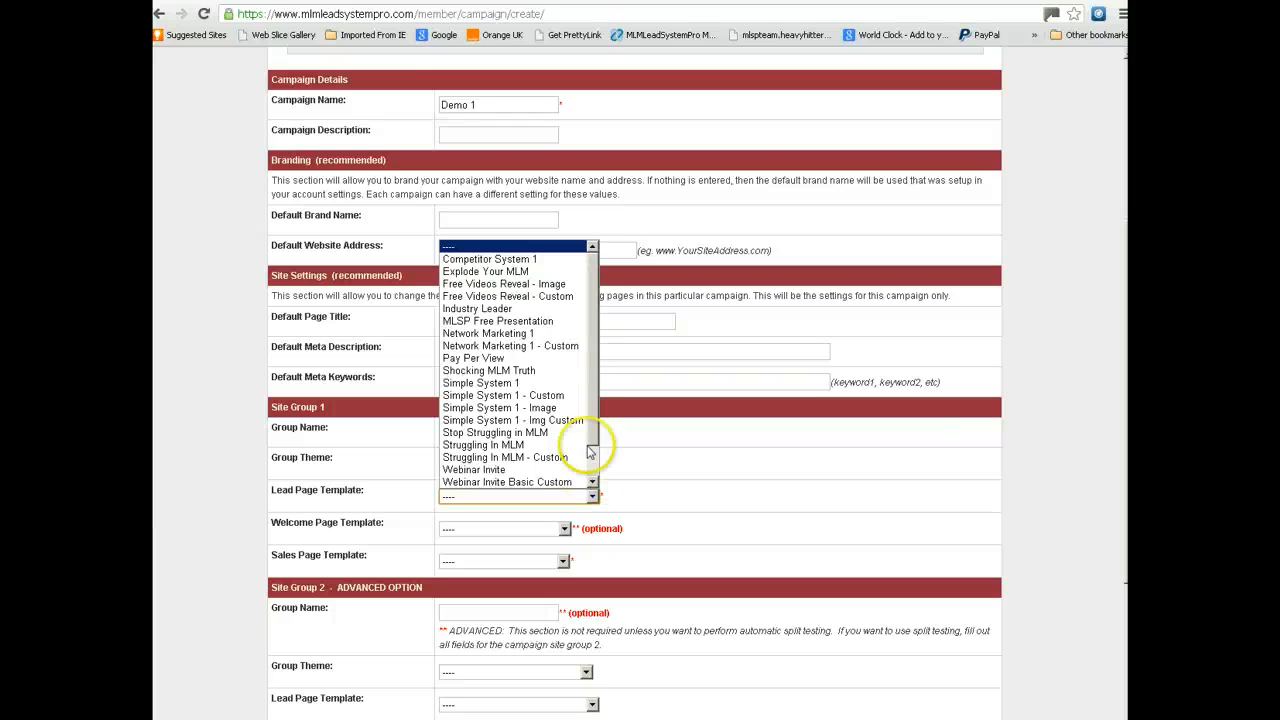
{"action": "left_click_drag", "start_coordinate": [595, 403], "coordinate": [600, 443]}
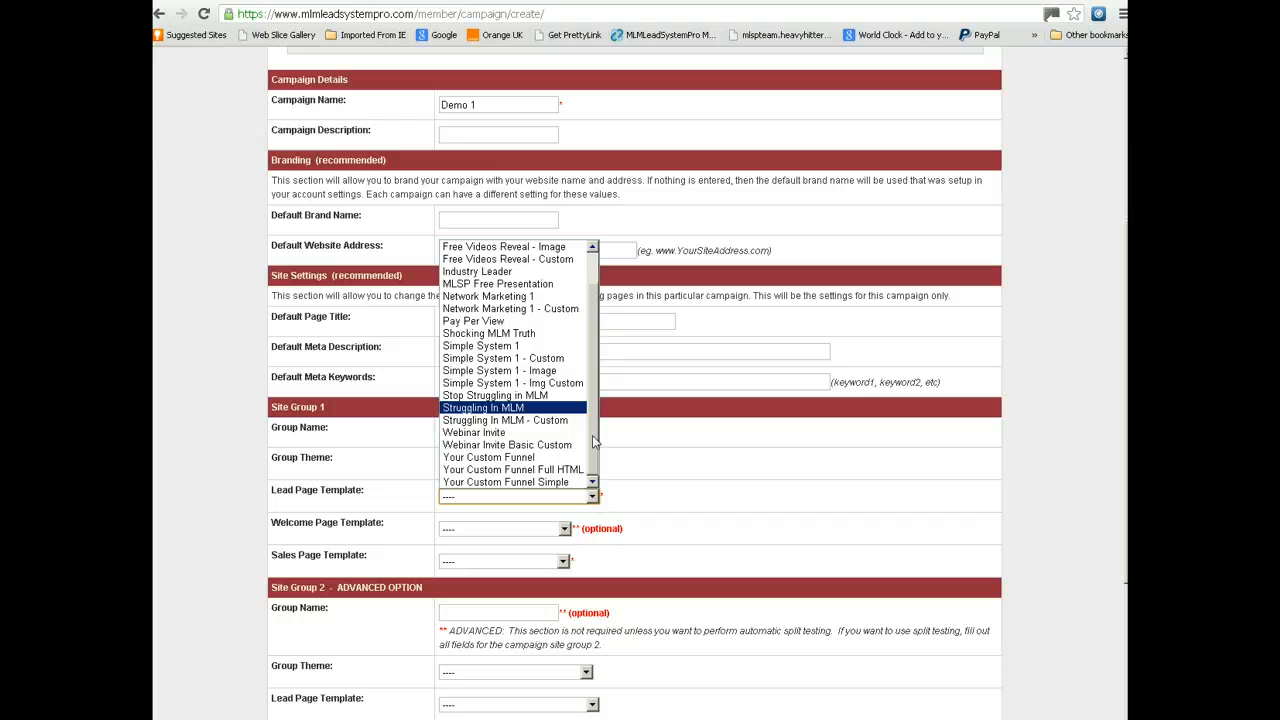
{"action": "left_click", "coordinate": [520, 336]}
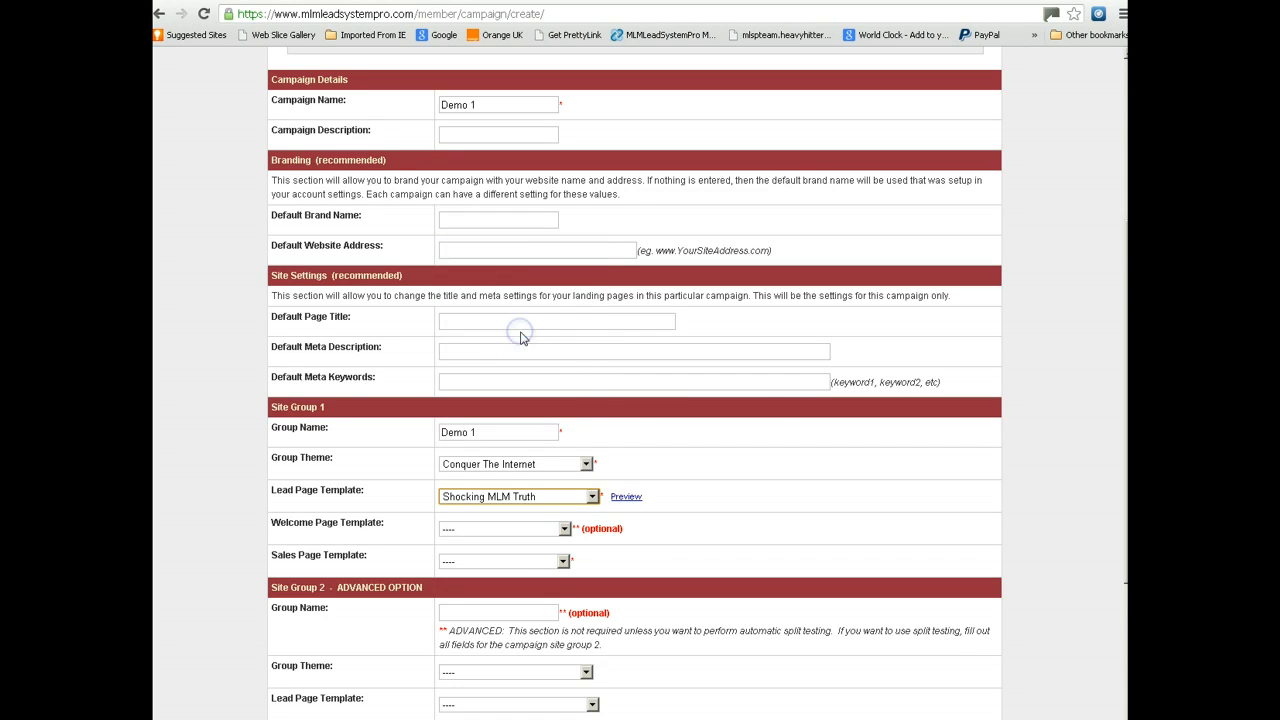
Preview the Shocking MLM Truth lead page and briefly play its video before returning to the campaign setup
{"action": "left_click", "coordinate": [627, 498]}
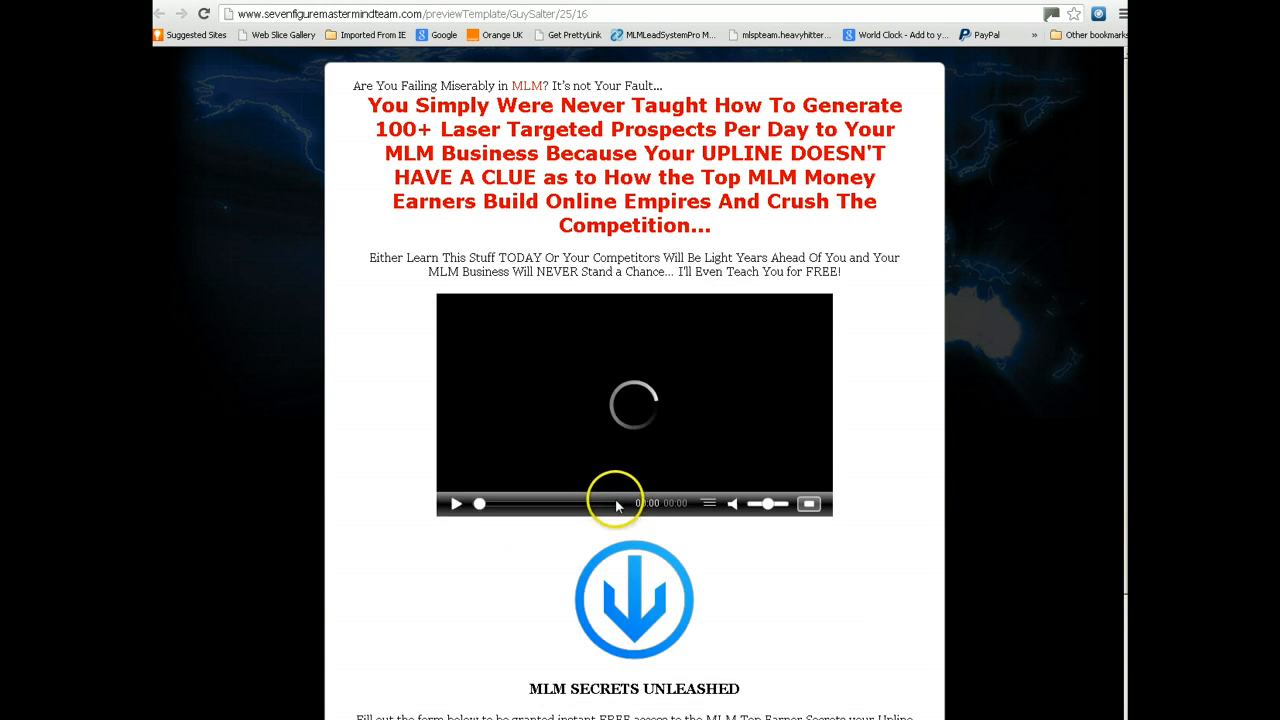
{"action": "left_click", "coordinate": [455, 504]}
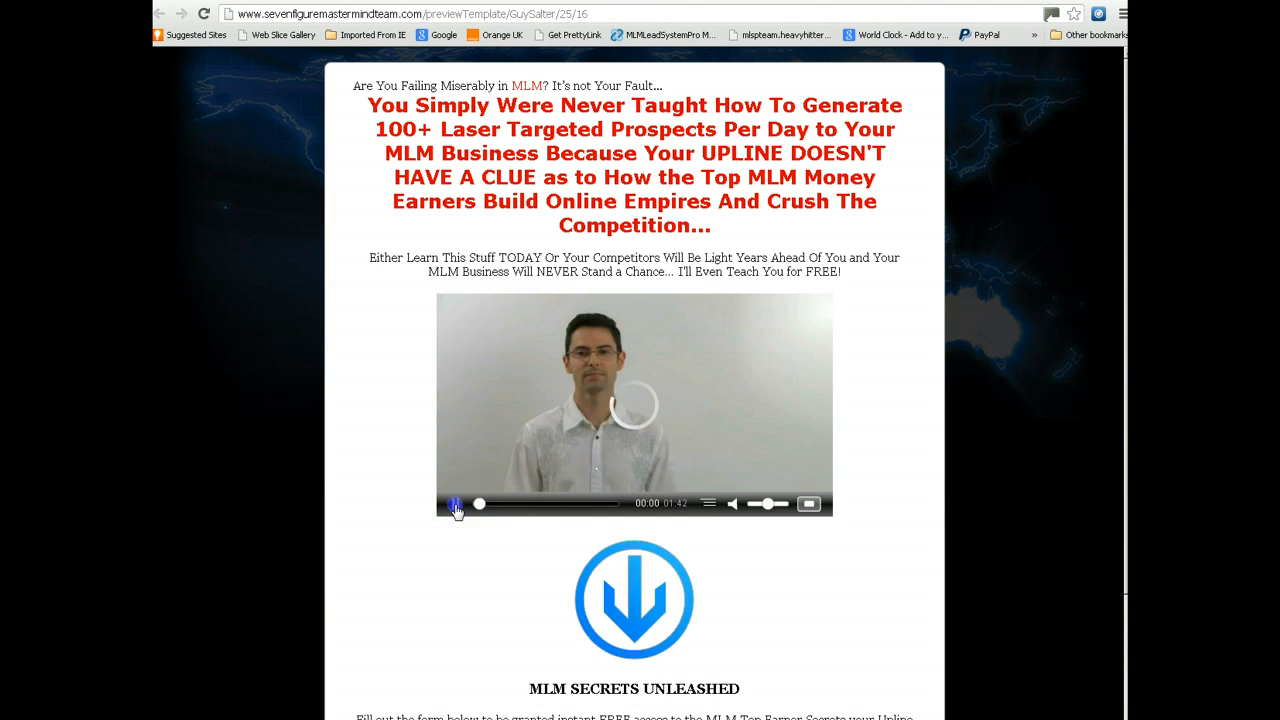
{"action": "left_click", "coordinate": [455, 504]}
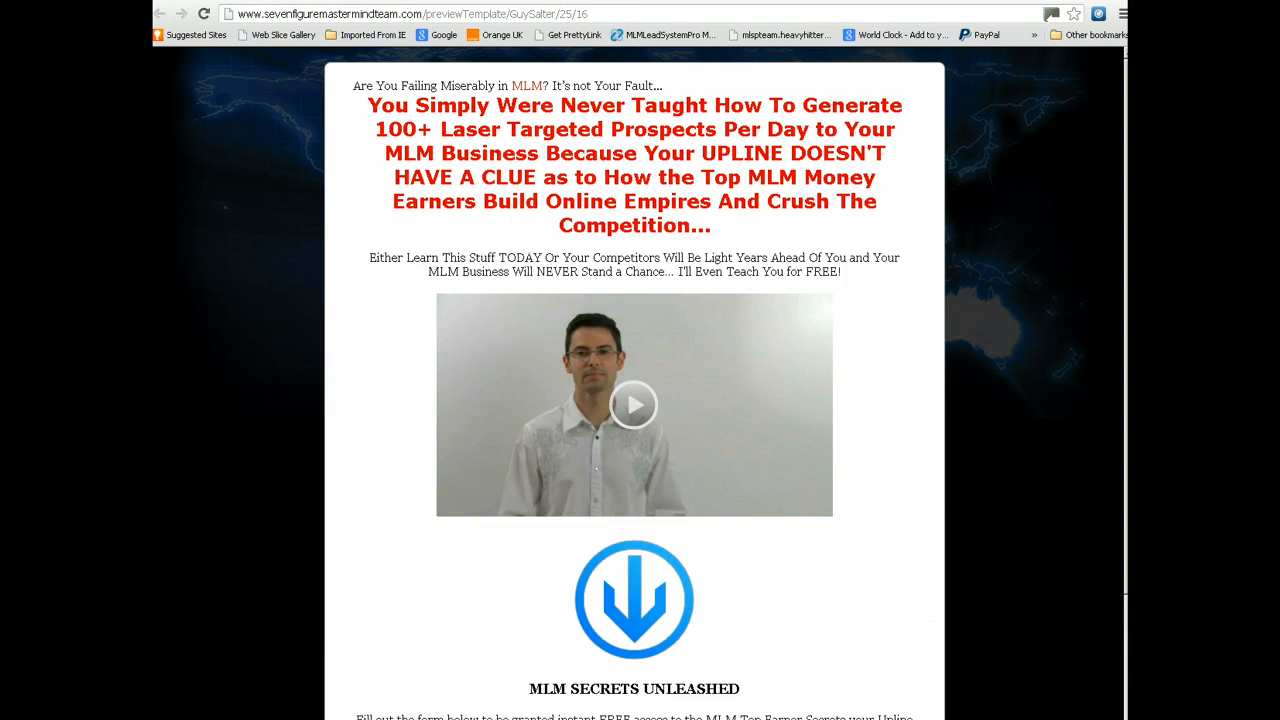
{"action": "left_click", "coordinate": [450, 1]}
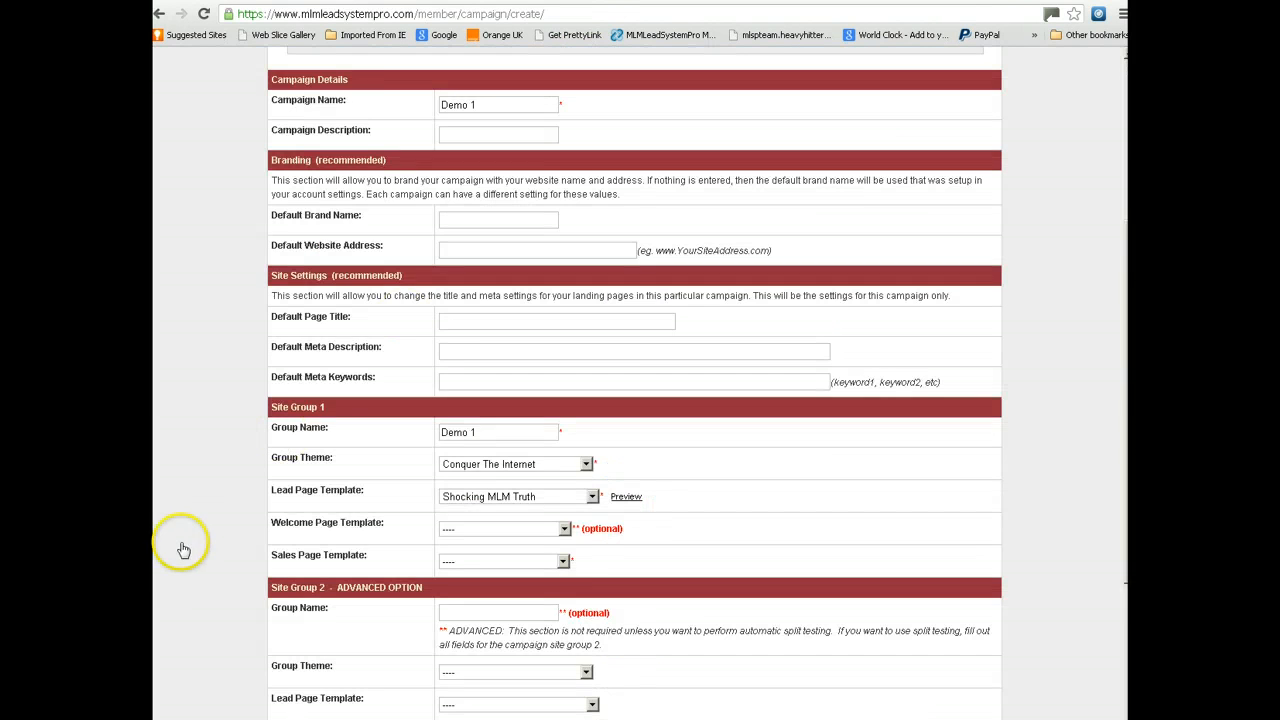
Set Site Group 1's sales page template to MLSP Intro Academy
{"action": "scroll", "coordinate": [175, 550], "scroll_direction": "down", "scroll_amount": 1}
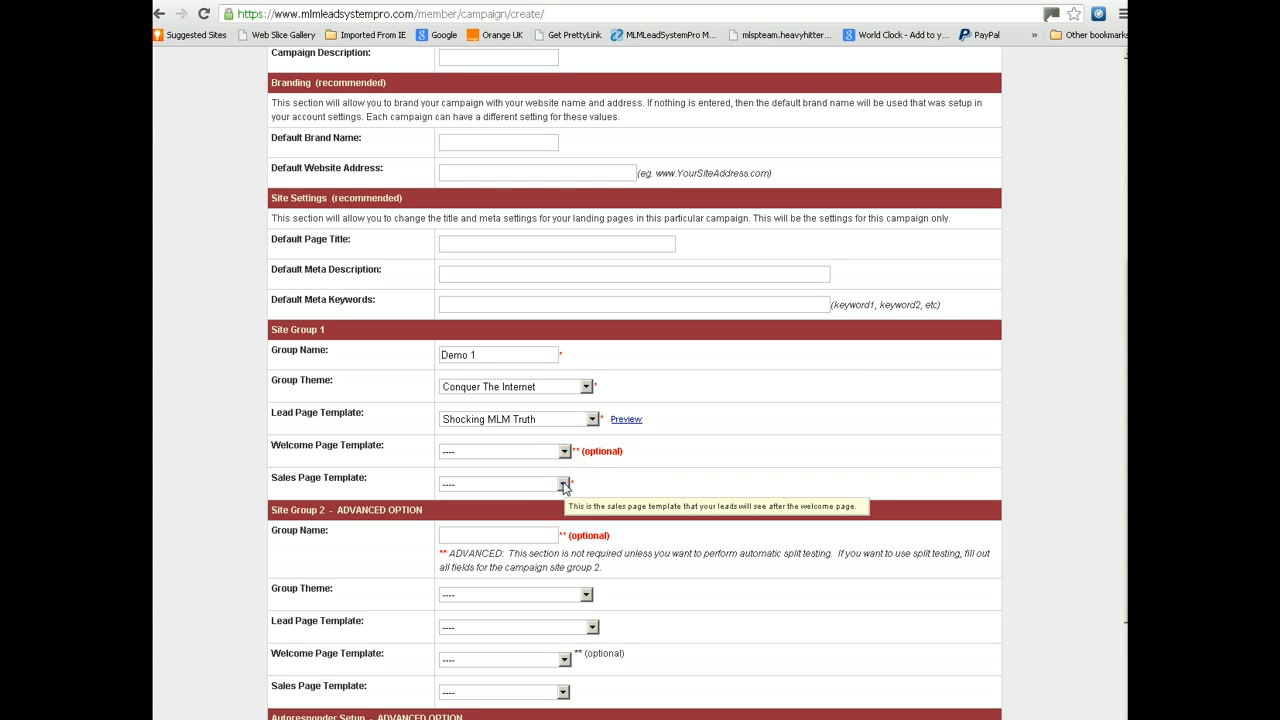
{"action": "left_click", "coordinate": [563, 485]}
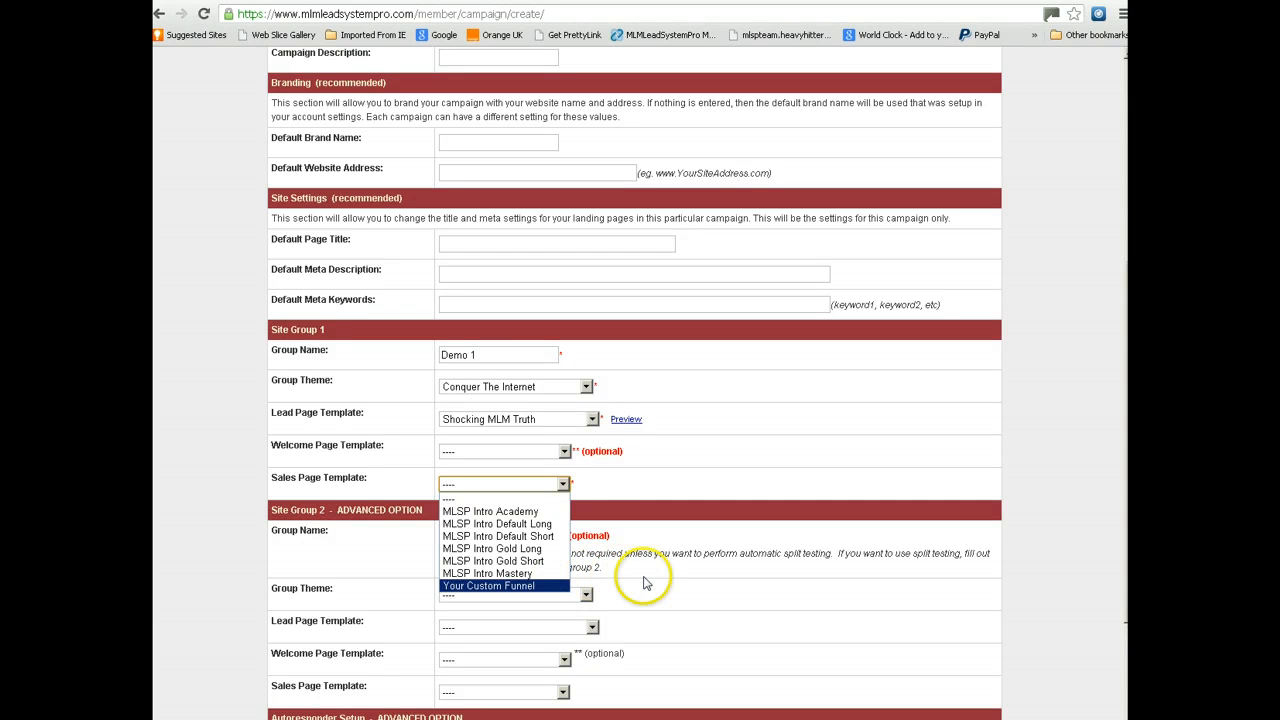
{"action": "left_click", "coordinate": [527, 514]}
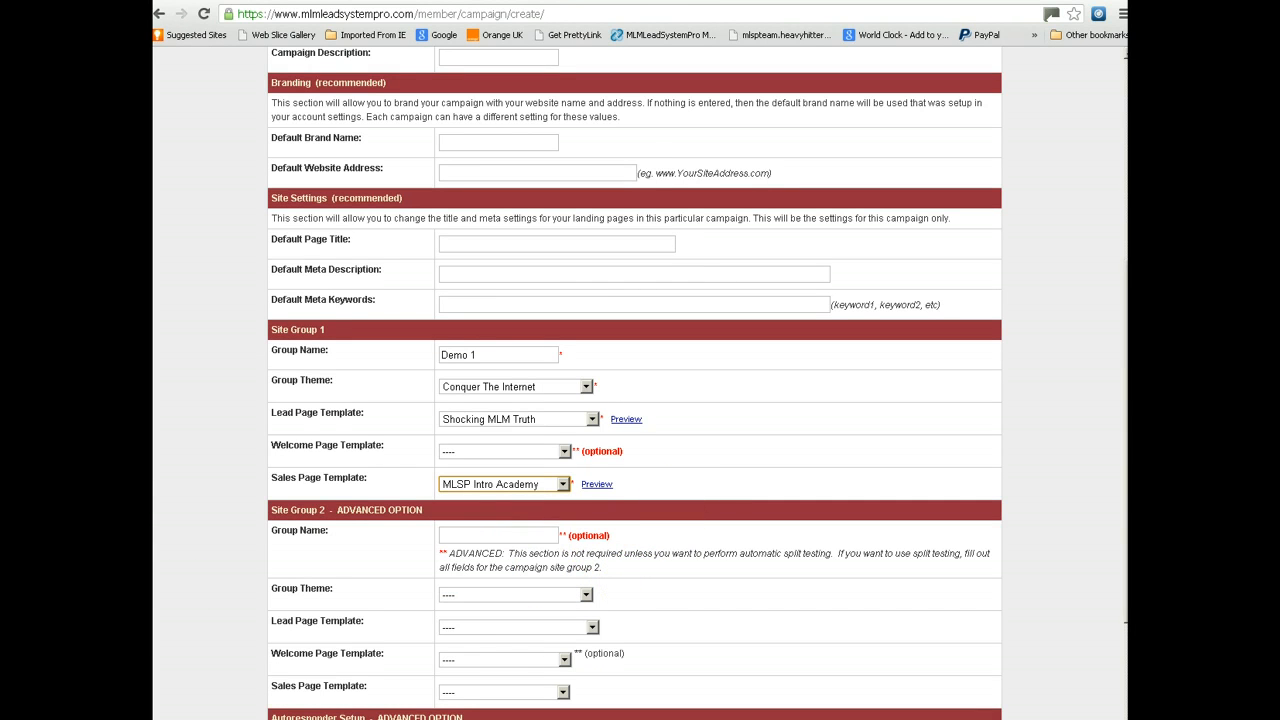
Save the new campaign, leaving Site Group 2 and the autoresponder setup at their defaults
{"action": "scroll", "coordinate": [184, 594], "scroll_direction": "down", "scroll_amount": 1}
{"action": "left_click", "coordinate": [184, 594]}
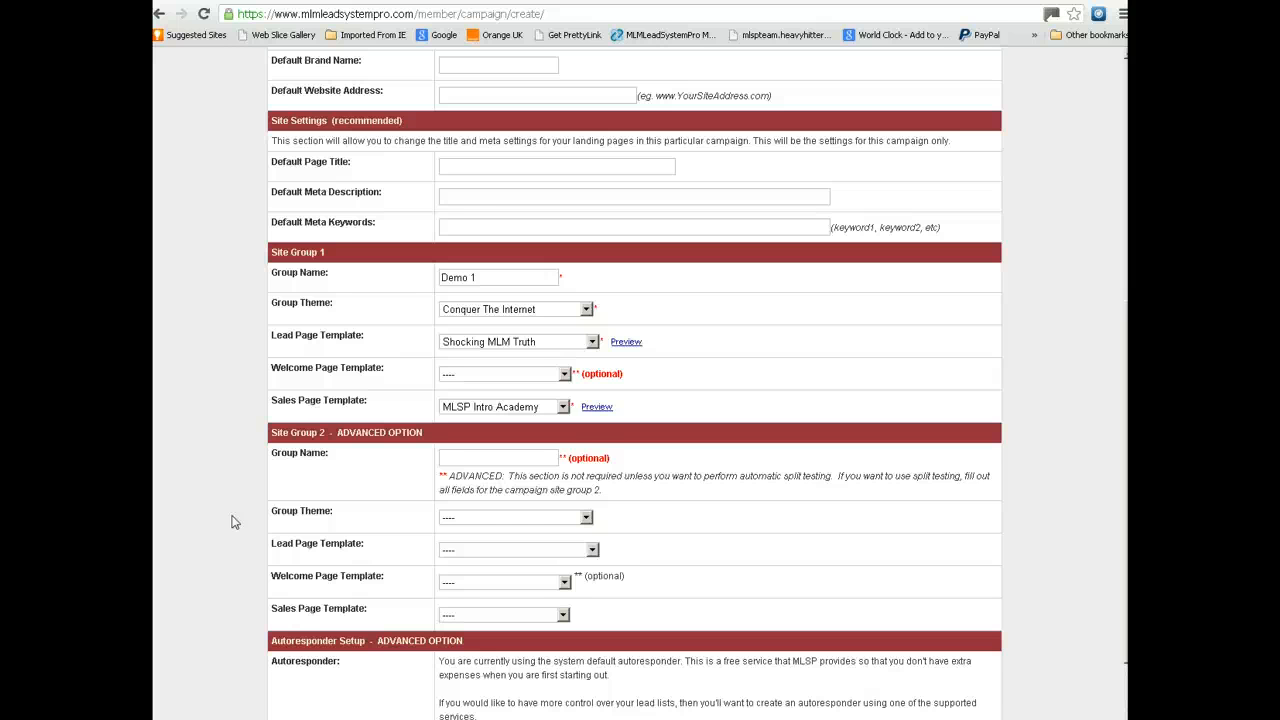
{"action": "scroll", "coordinate": [231, 521], "scroll_direction": "down", "scroll_amount": 1}
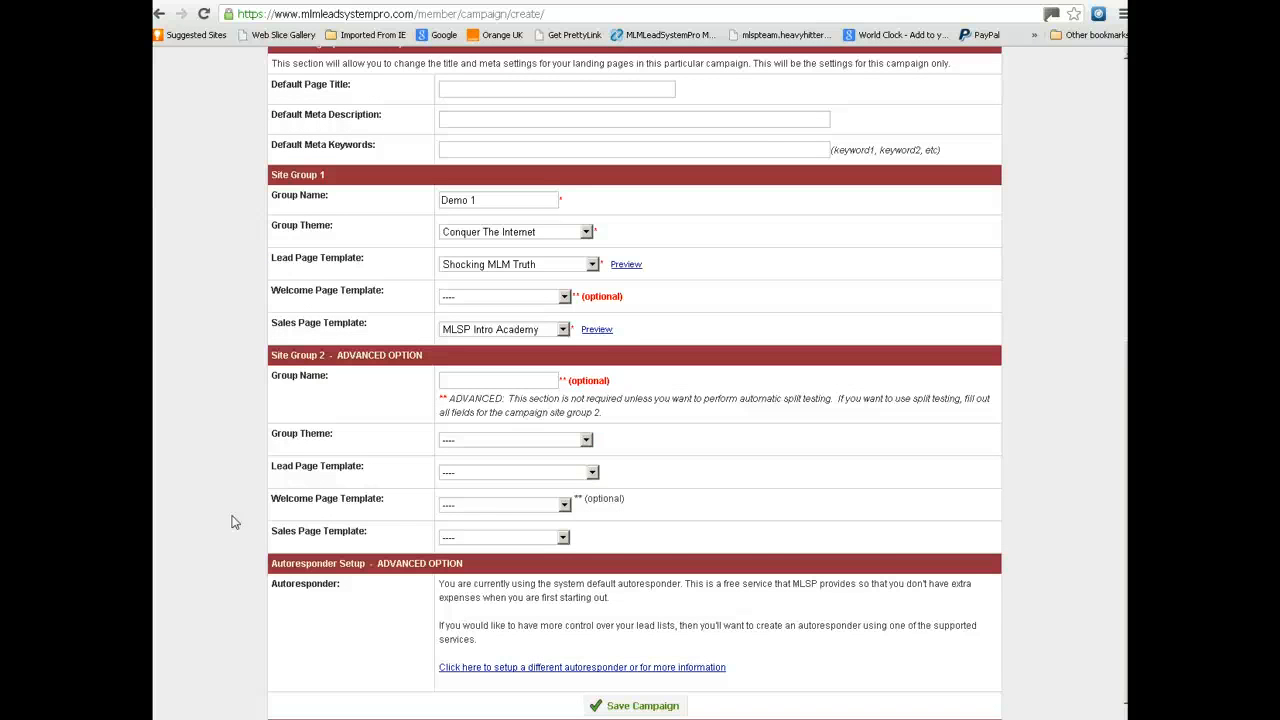
{"action": "scroll", "coordinate": [231, 521], "scroll_direction": "down", "scroll_amount": 1}
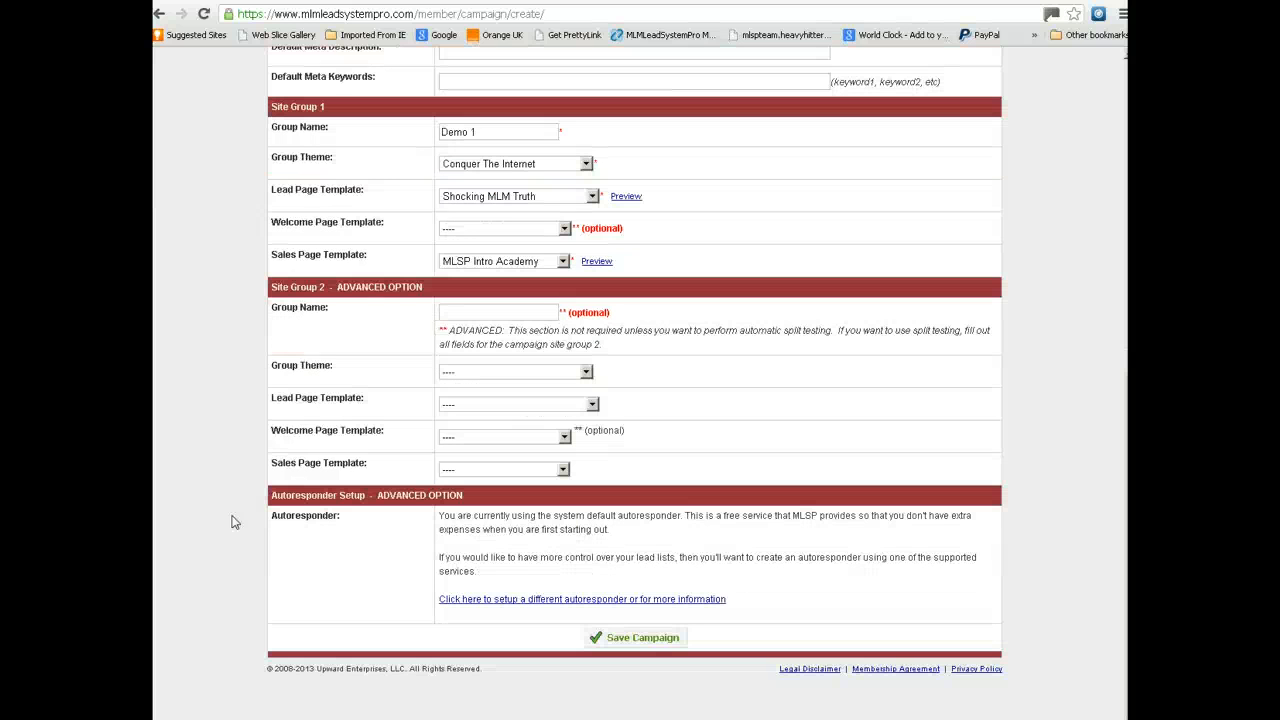
{"action": "left_click", "coordinate": [601, 645]}
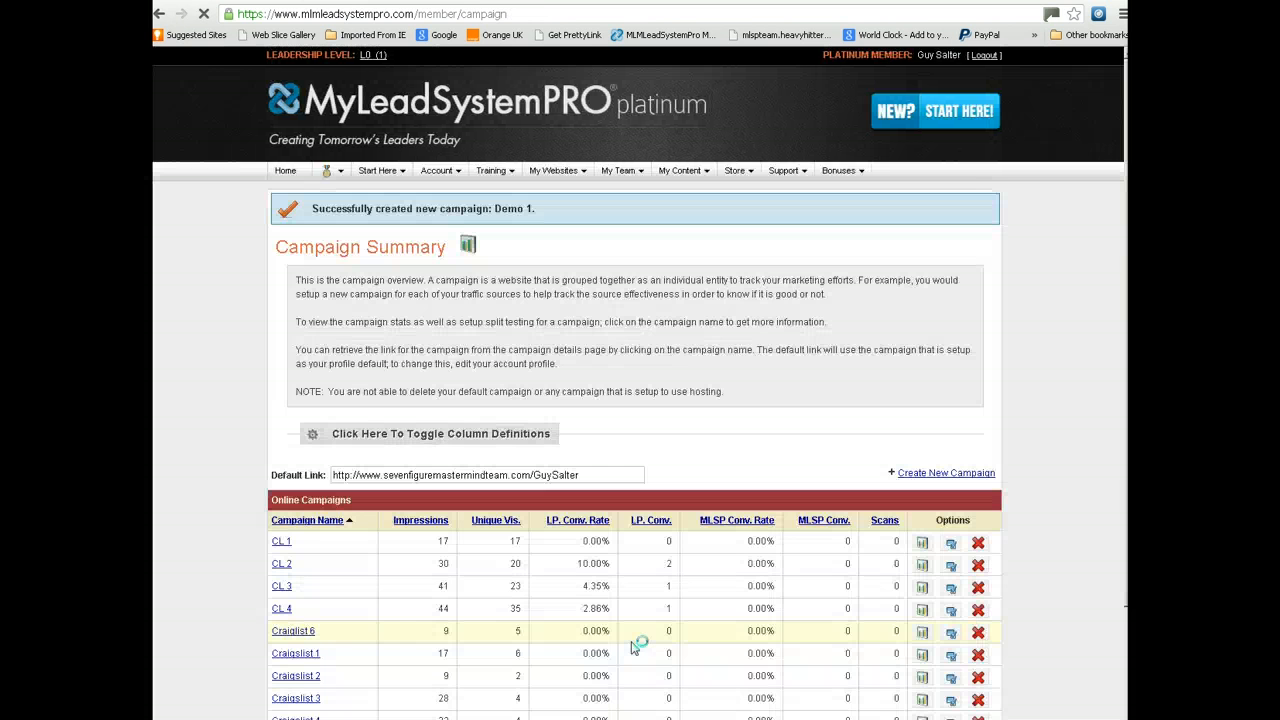
Open the details page of the Demo 1 campaign from the campaign summary
{"action": "left_click", "coordinate": [312, 460]}
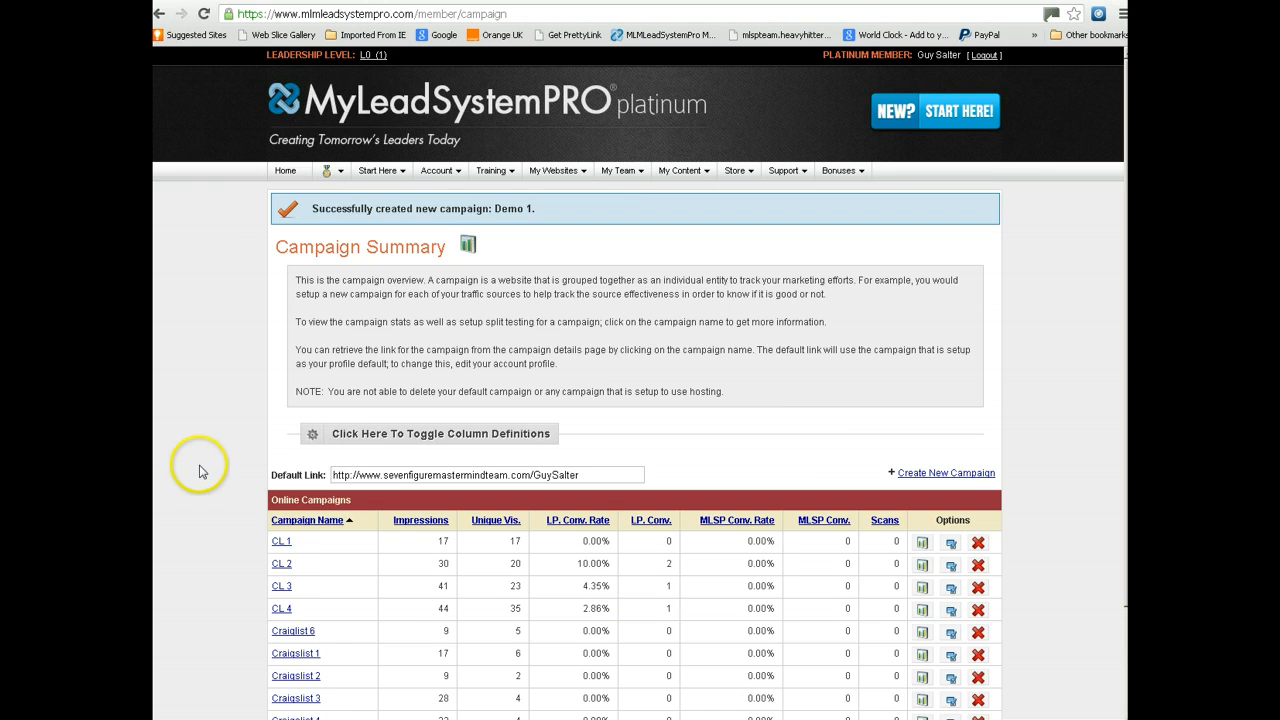
{"action": "scroll", "coordinate": [195, 462], "scroll_direction": "down", "scroll_amount": 3}
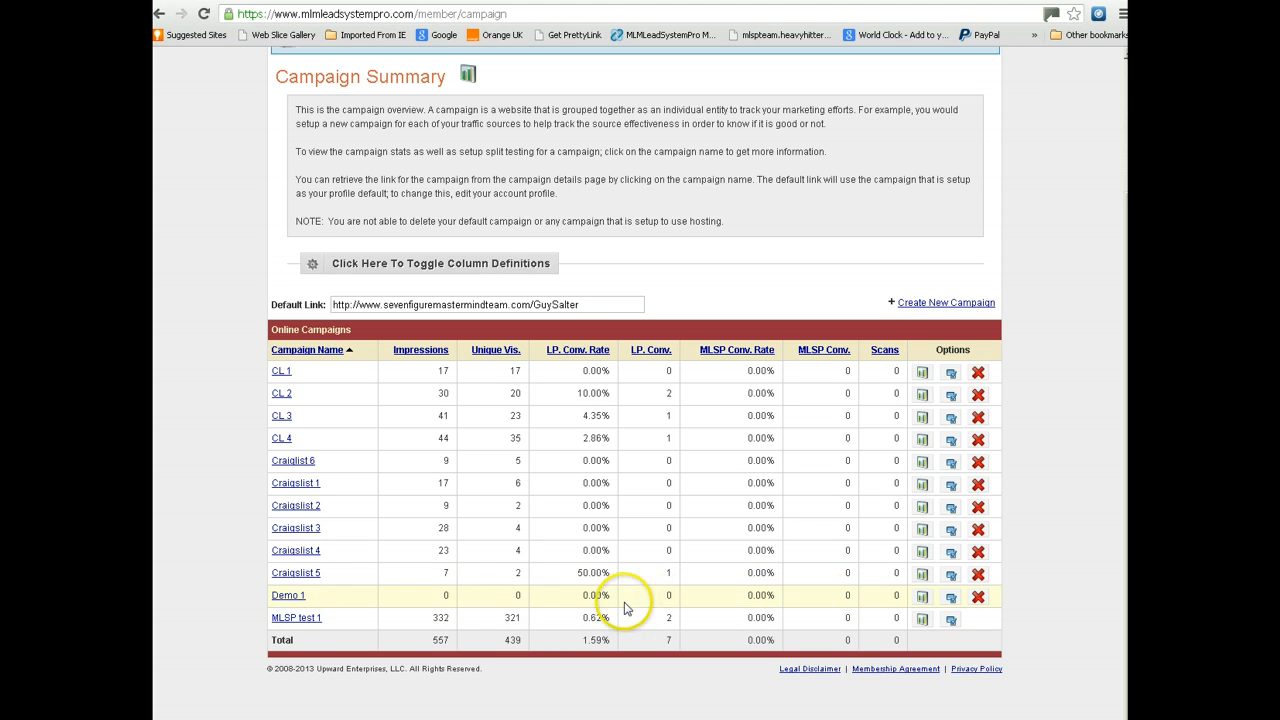
{"action": "left_click", "coordinate": [288, 597]}
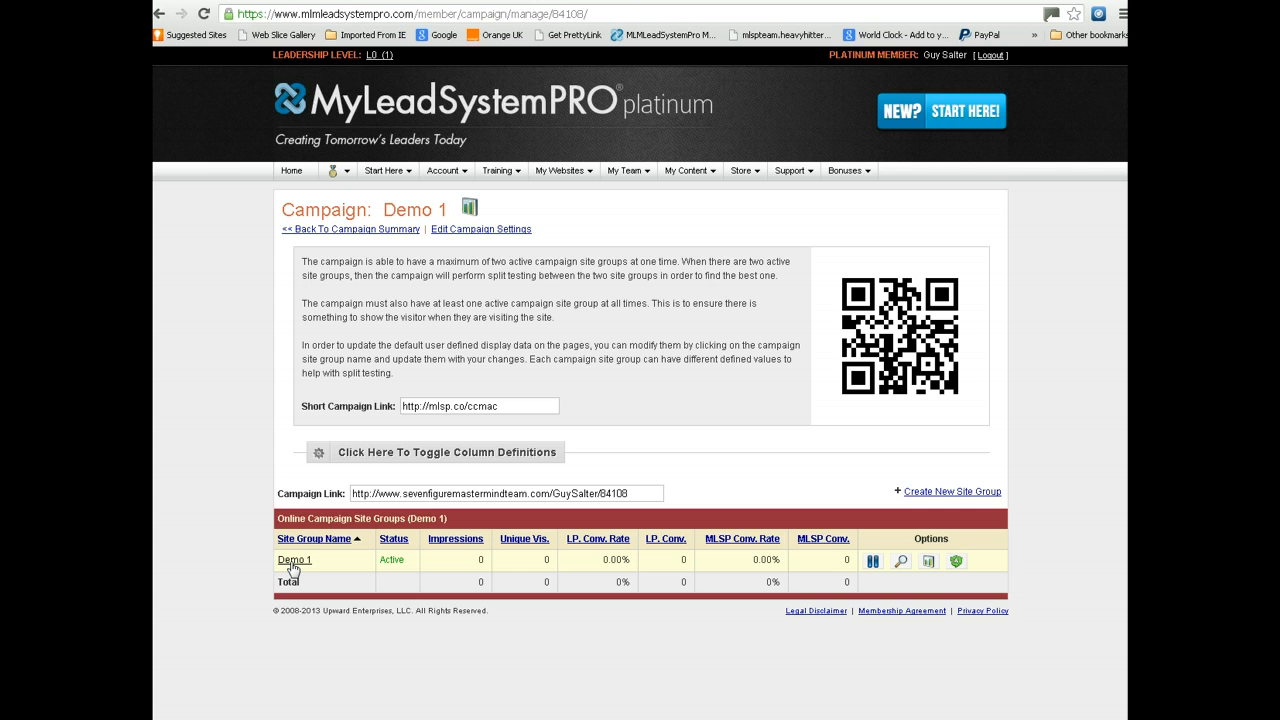
Open the Demo 1 site group for editing and review its group details down to the lead page template settings
{"action": "left_click", "coordinate": [293, 565]}
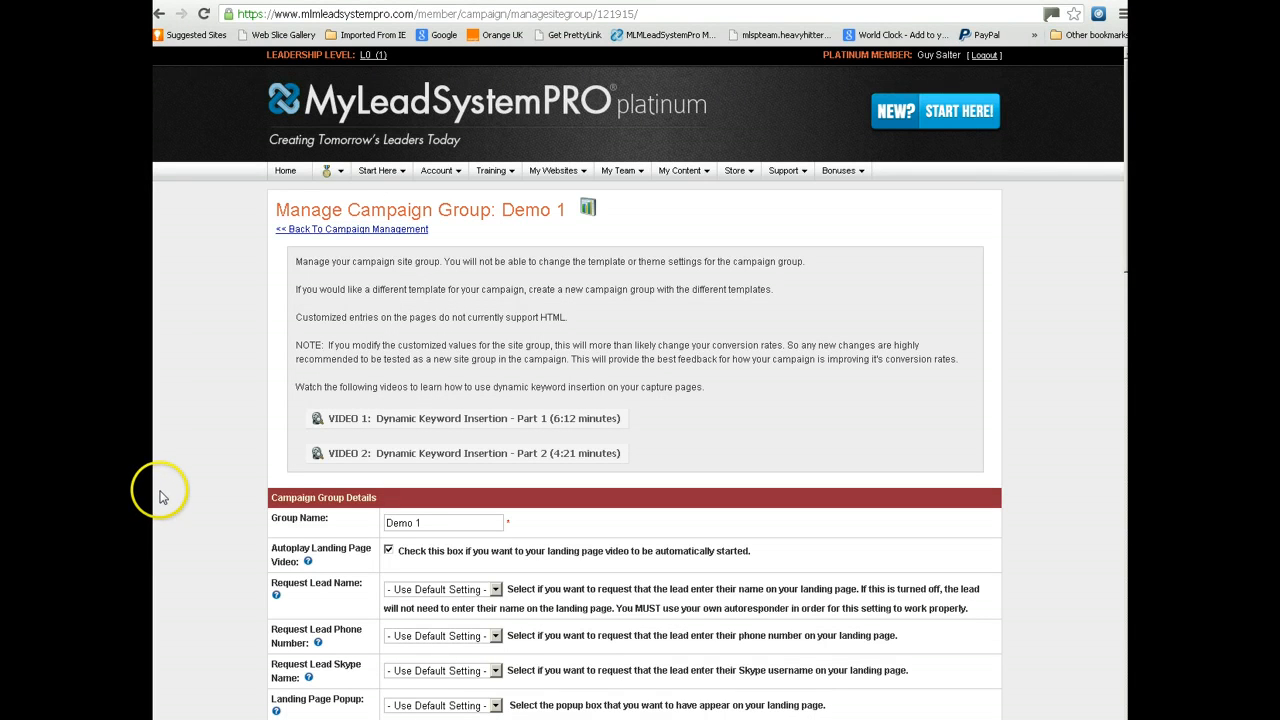
{"action": "scroll", "coordinate": [165, 490], "scroll_direction": "down", "scroll_amount": 5}
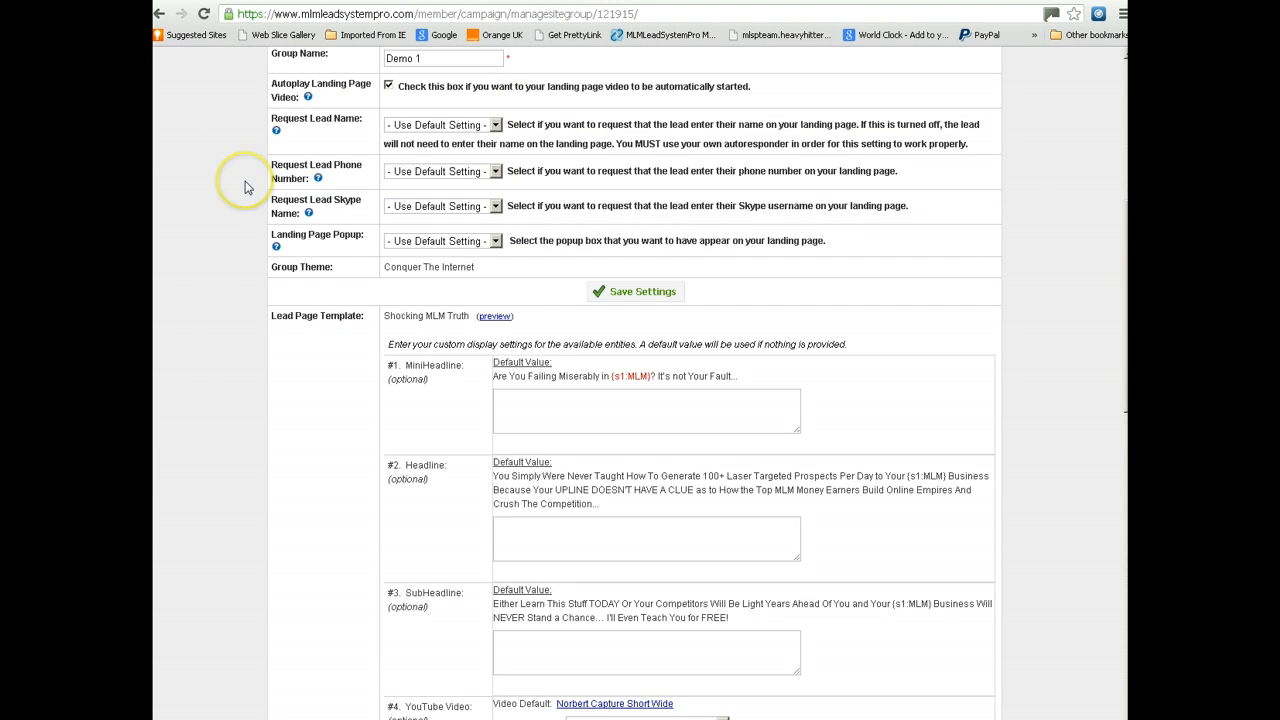
{"action": "scroll", "coordinate": [247, 187], "scroll_direction": "up", "scroll_amount": 1}
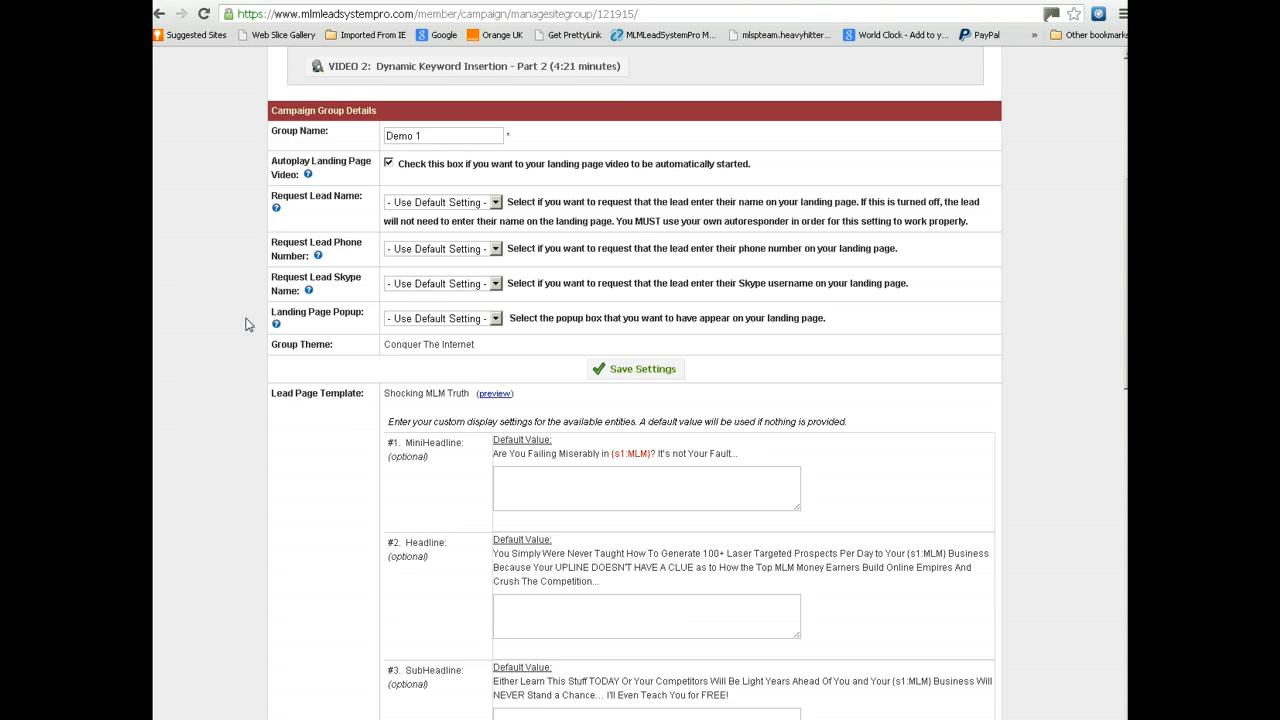
{"action": "scroll", "coordinate": [248, 324], "scroll_direction": "down", "scroll_amount": 2}
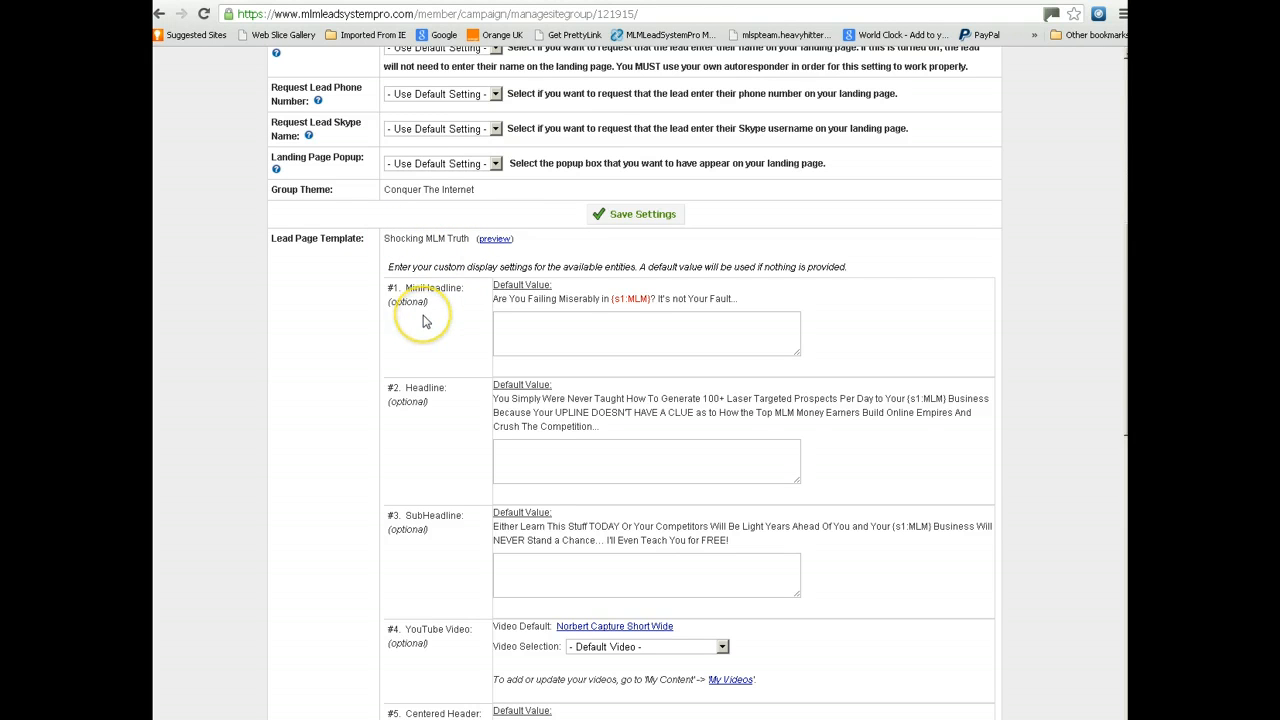
Enter "Are You Failing Miserably in Talk Fusion? It's Not Your Fault" as the lead page's custom MiniHeadline
{"action": "left_click", "coordinate": [502, 321]}
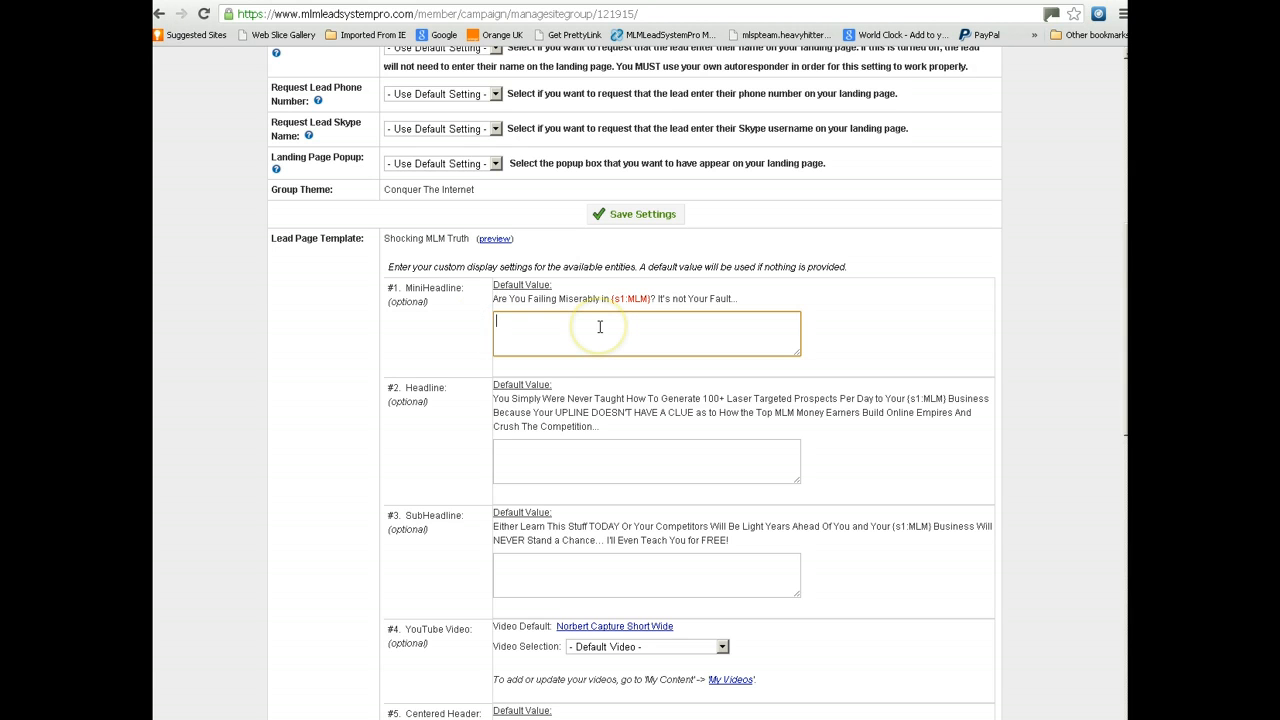
{"action": "type", "text": "Are You Failing Miserably in Talk Fusion"}
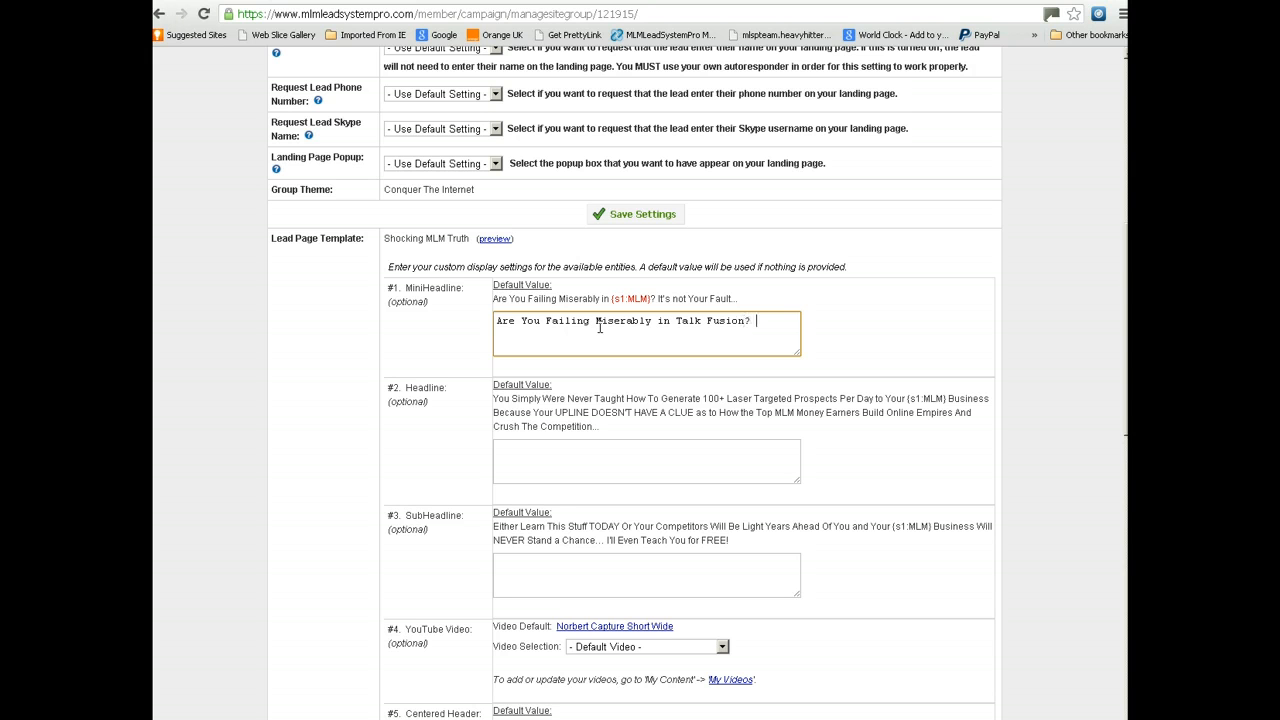
{"action": "type", "text": "? It's Not Your Fault"}
{"action": "left_click", "coordinate": [312, 418]}
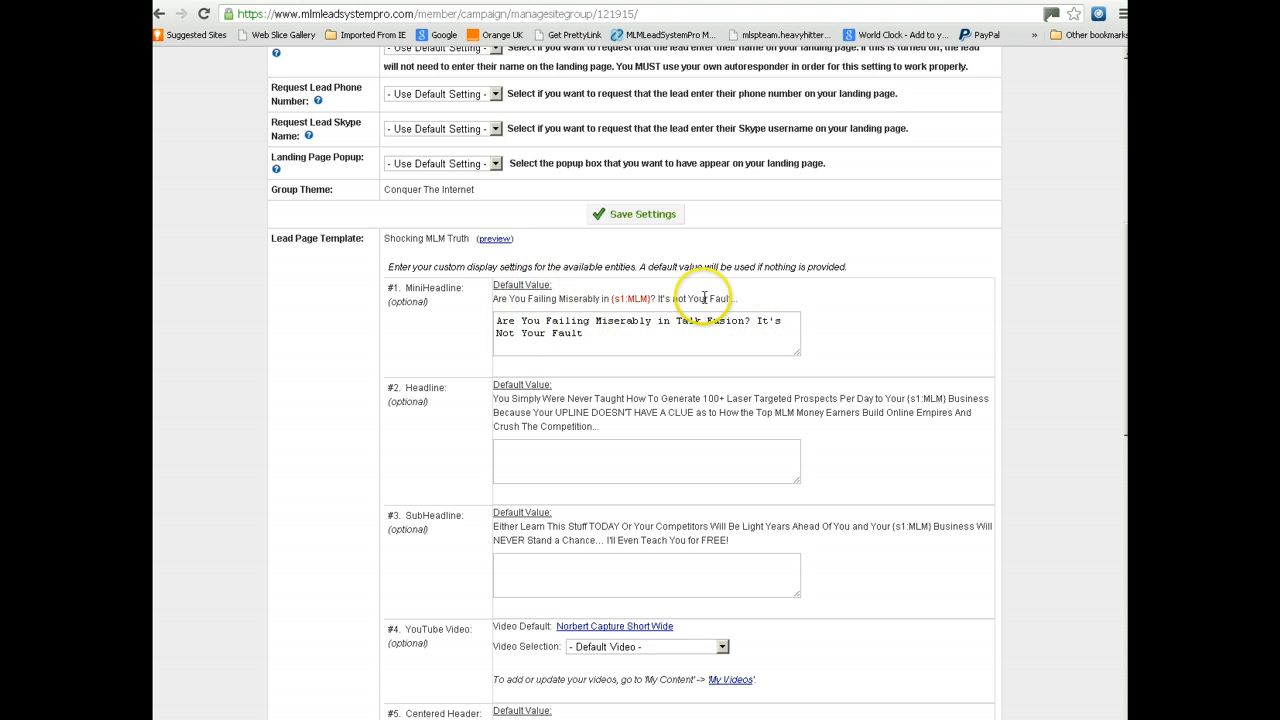
Save the site group settings, leaving the headline, subheadline, video, centered header, body copy and details at their defaults
{"action": "scroll", "coordinate": [329, 443], "scroll_direction": "down", "scroll_amount": 2}
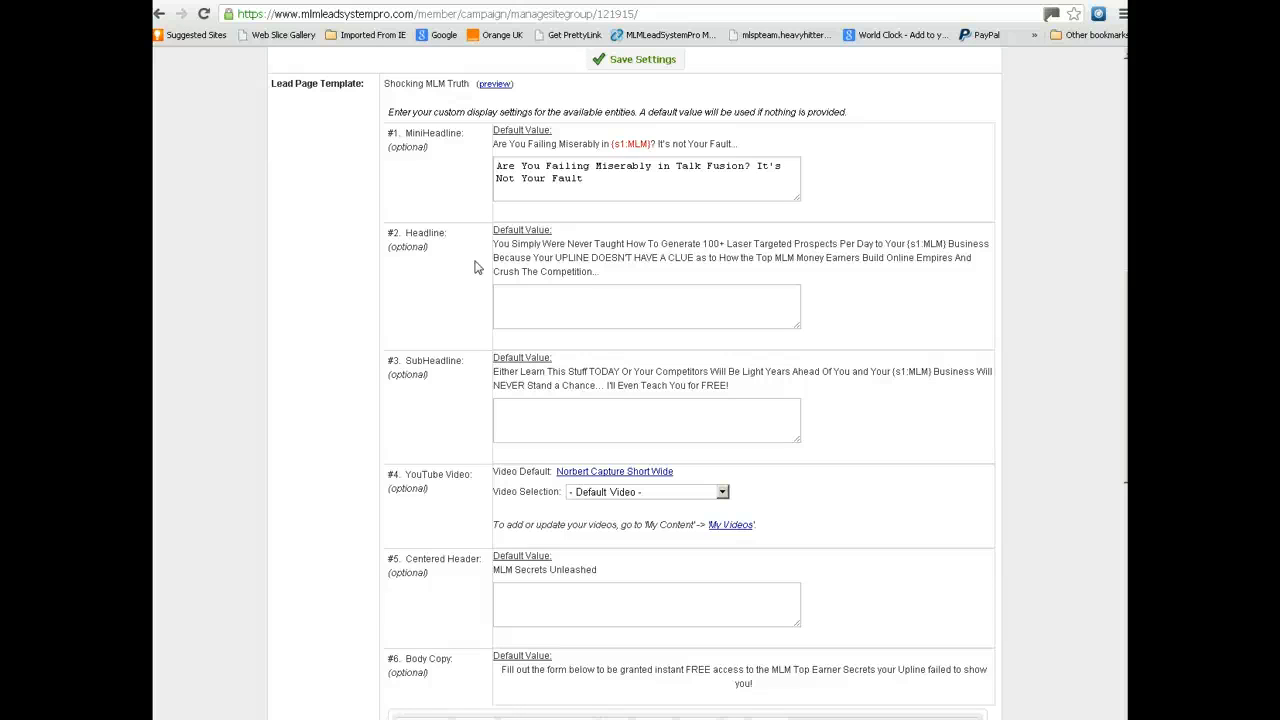
{"action": "left_click", "coordinate": [503, 290]}
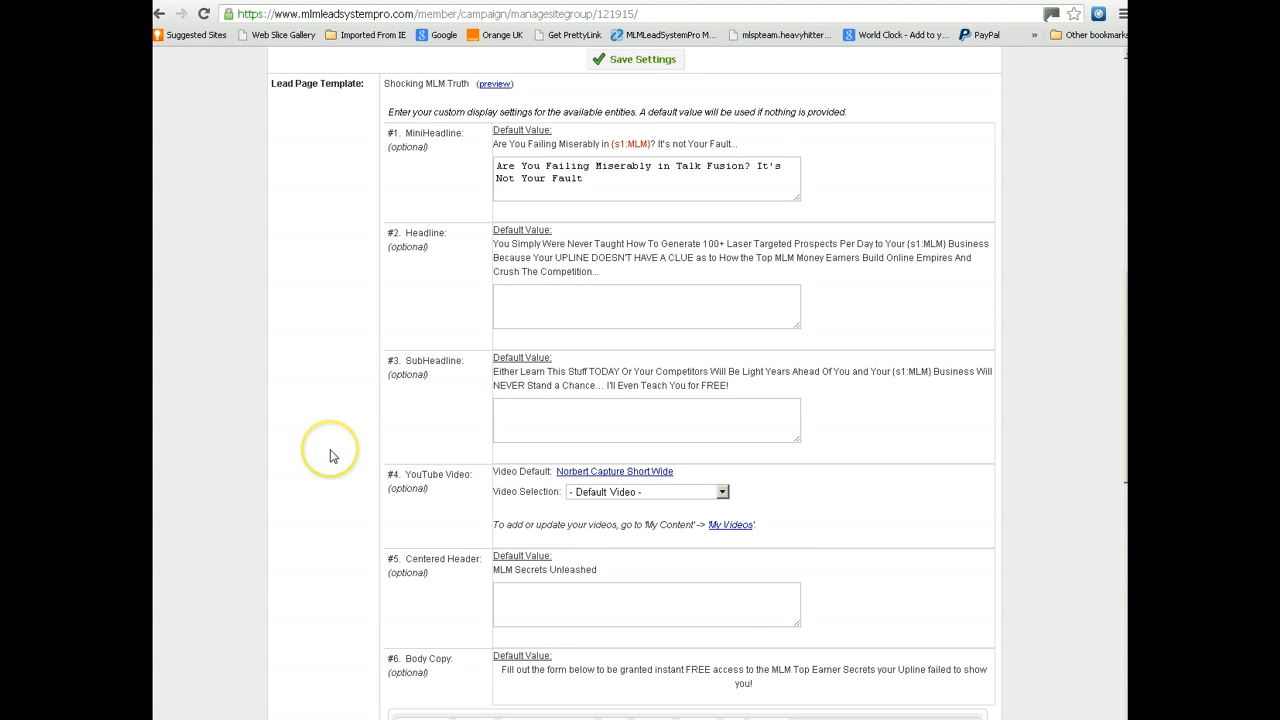
{"action": "scroll", "coordinate": [330, 456], "scroll_direction": "down", "scroll_amount": 3}
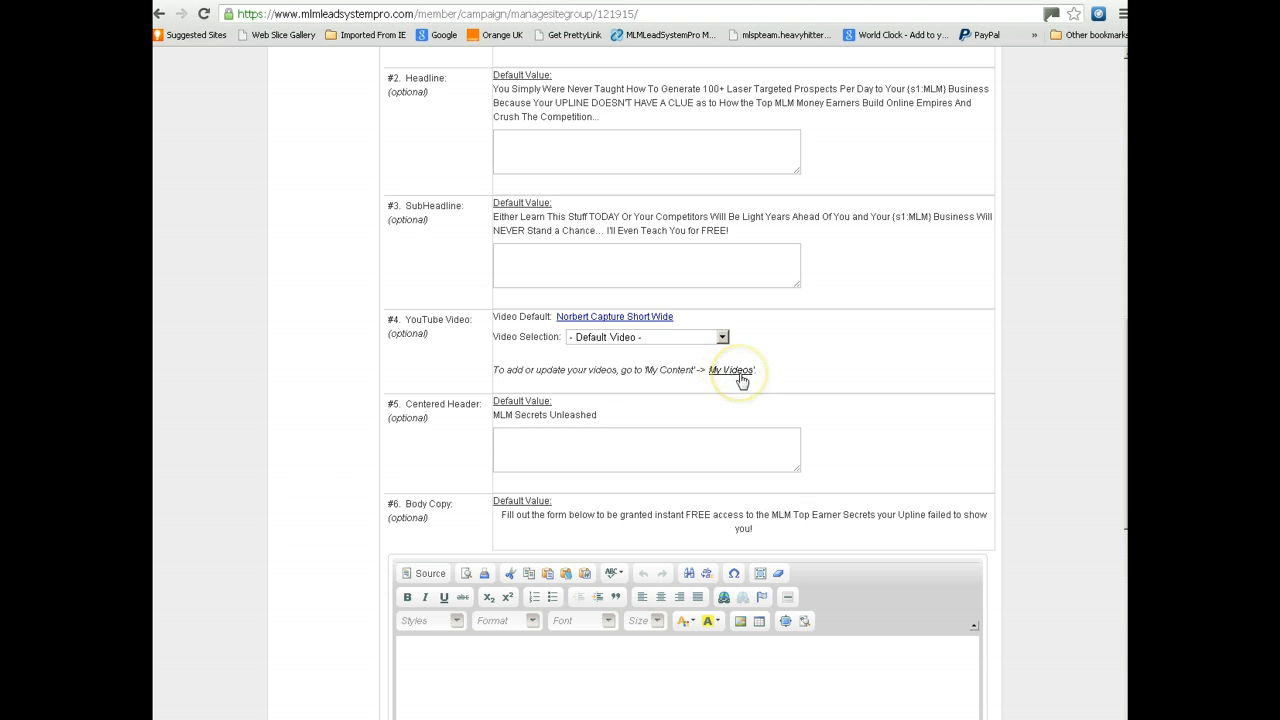
{"action": "scroll", "coordinate": [330, 476], "scroll_direction": "down", "scroll_amount": 1}
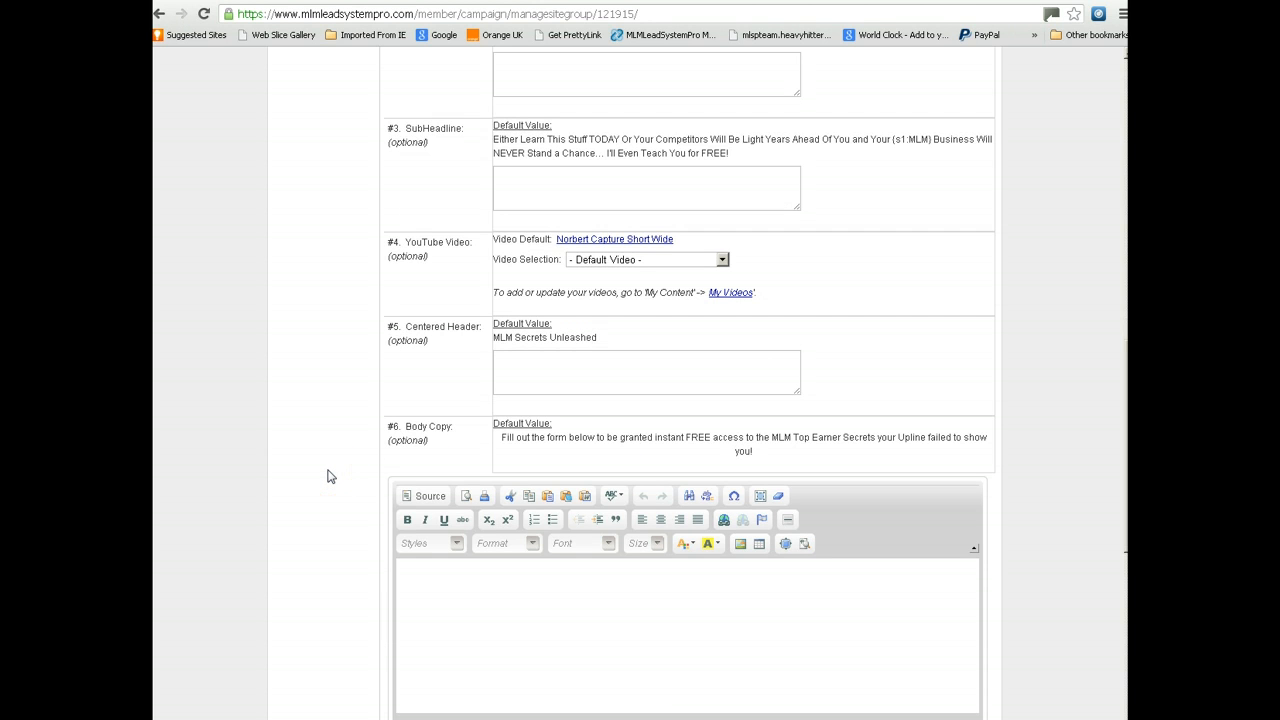
{"action": "scroll", "coordinate": [330, 476], "scroll_direction": "down", "scroll_amount": 2}
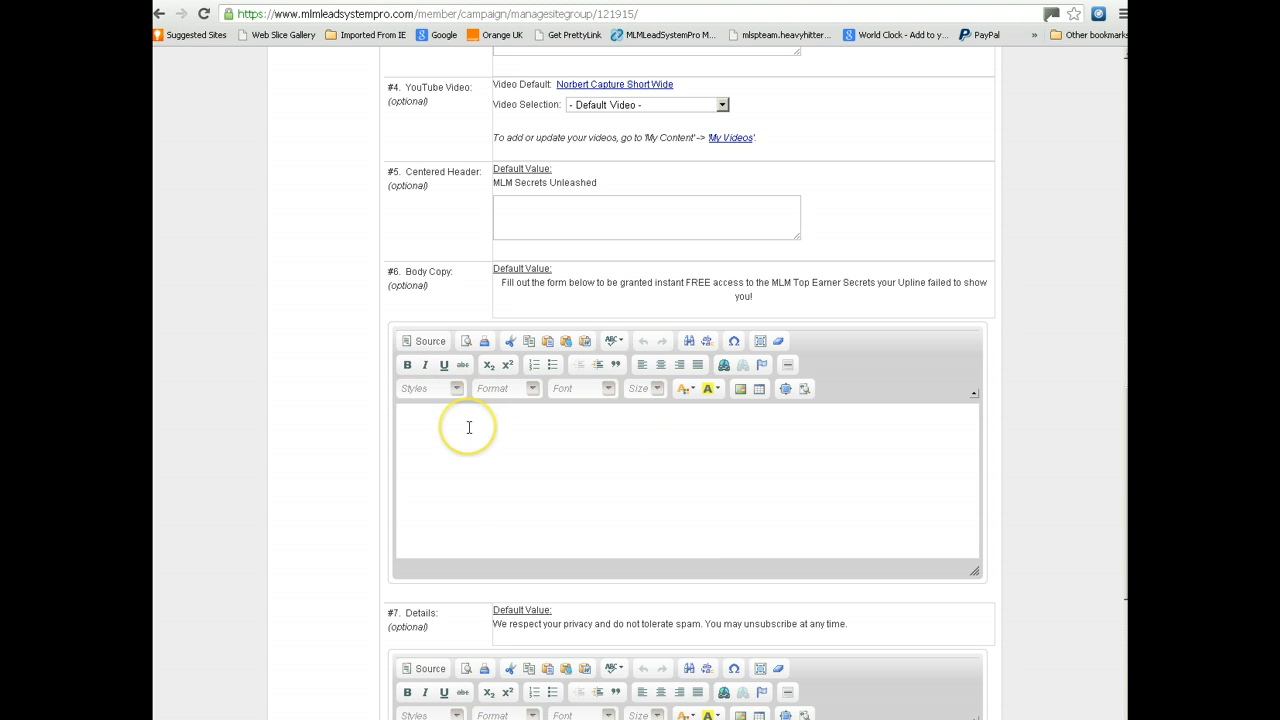
{"action": "scroll", "coordinate": [295, 468], "scroll_direction": "down", "scroll_amount": 5}
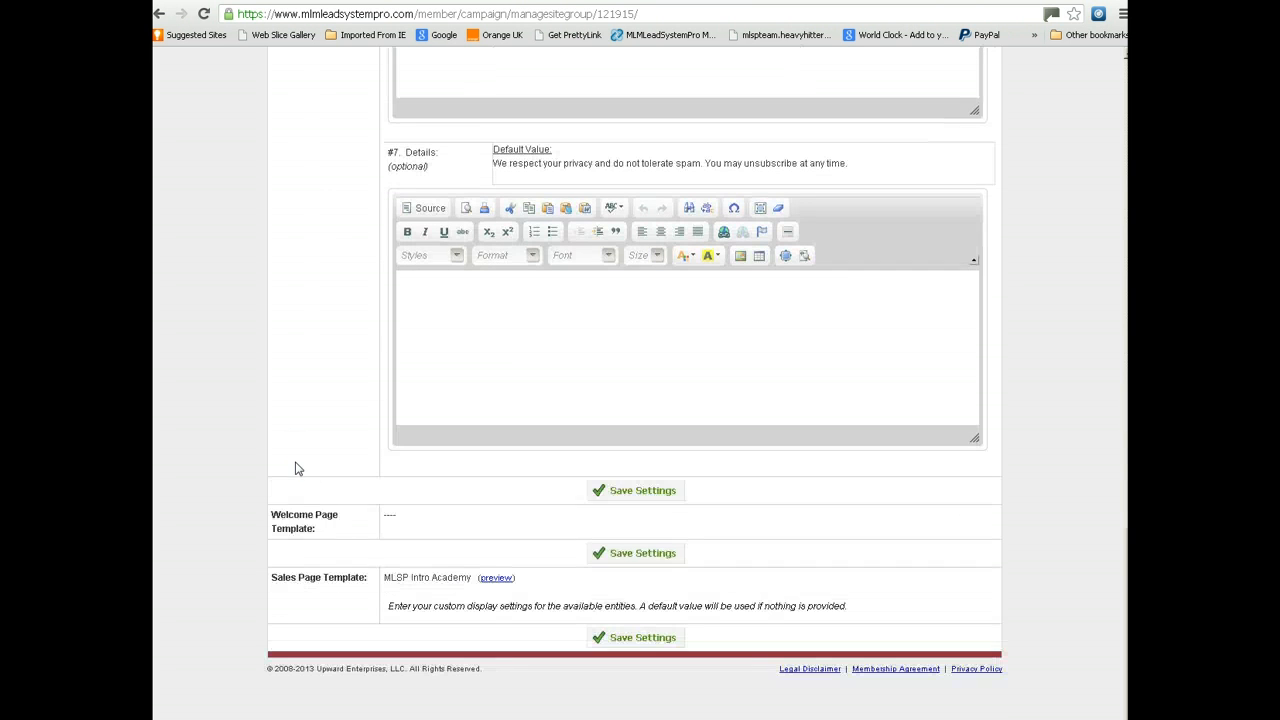
{"action": "left_click", "coordinate": [637, 640]}
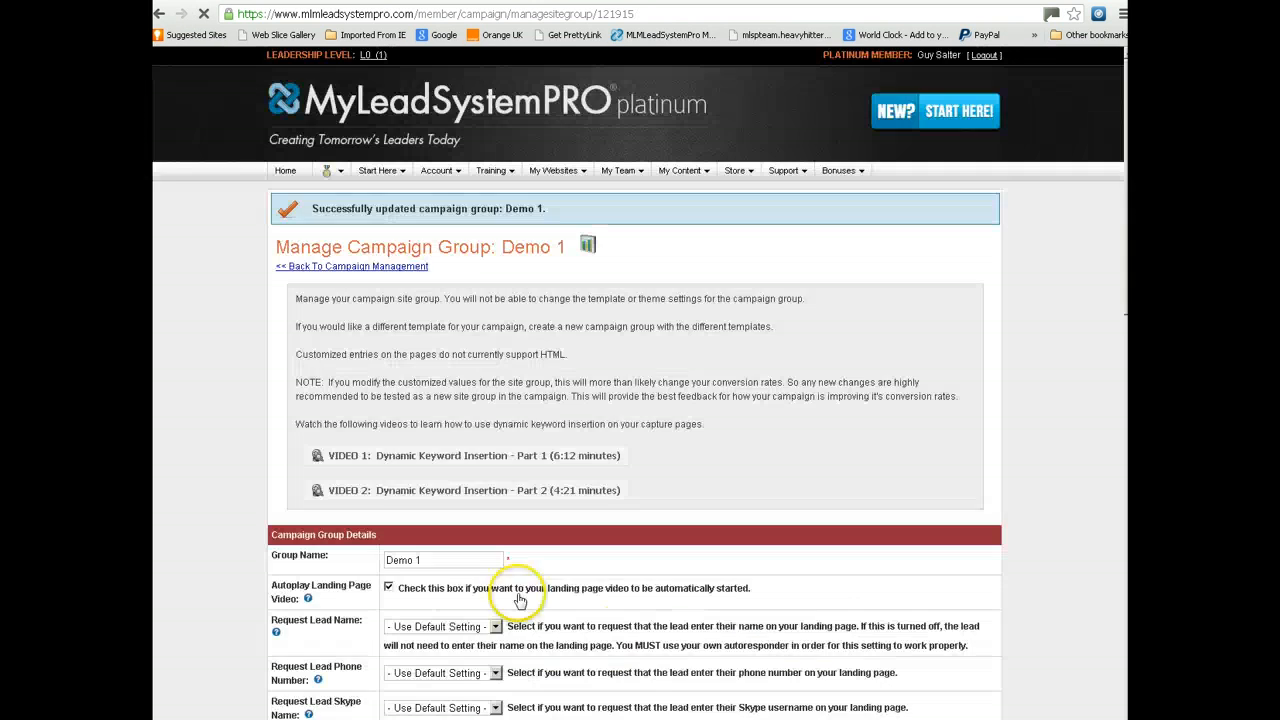
Preview the customized Shocking MLM Truth lead page down to its opt-in form and return to the site group settings
{"action": "scroll", "coordinate": [181, 481], "scroll_direction": "down", "scroll_amount": 5}
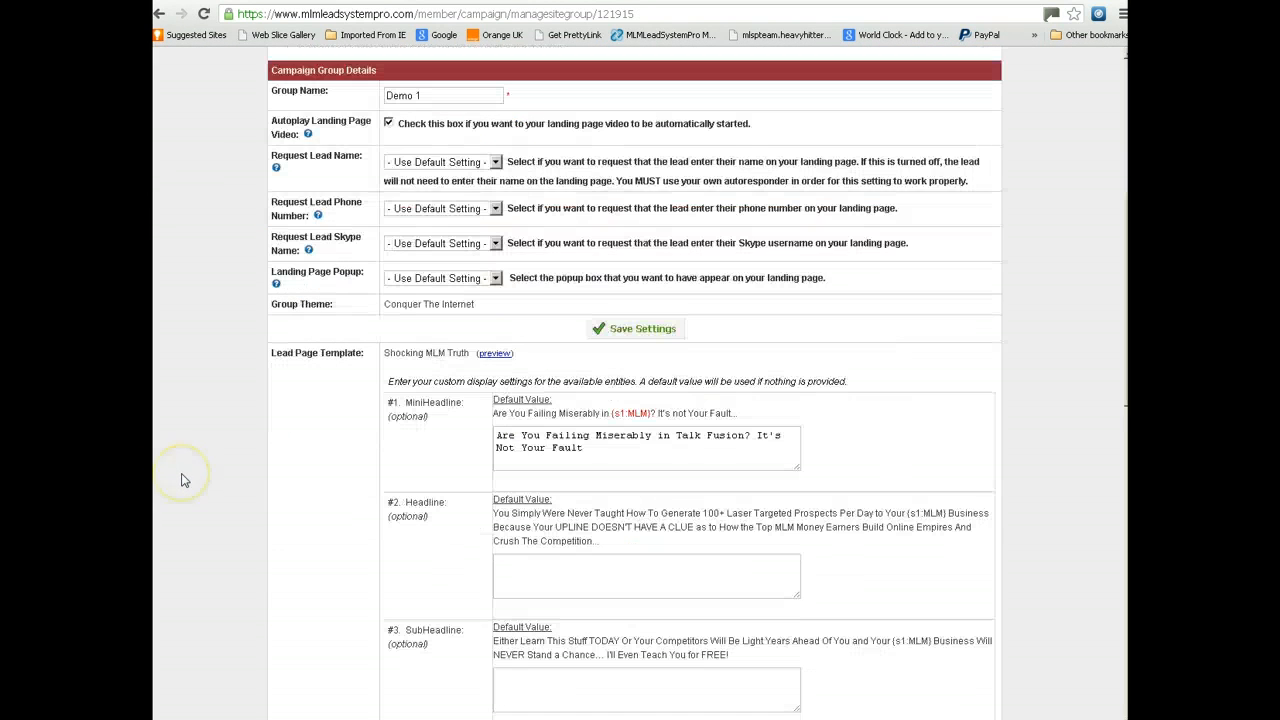
{"action": "scroll", "coordinate": [181, 481], "scroll_direction": "down", "scroll_amount": 6}
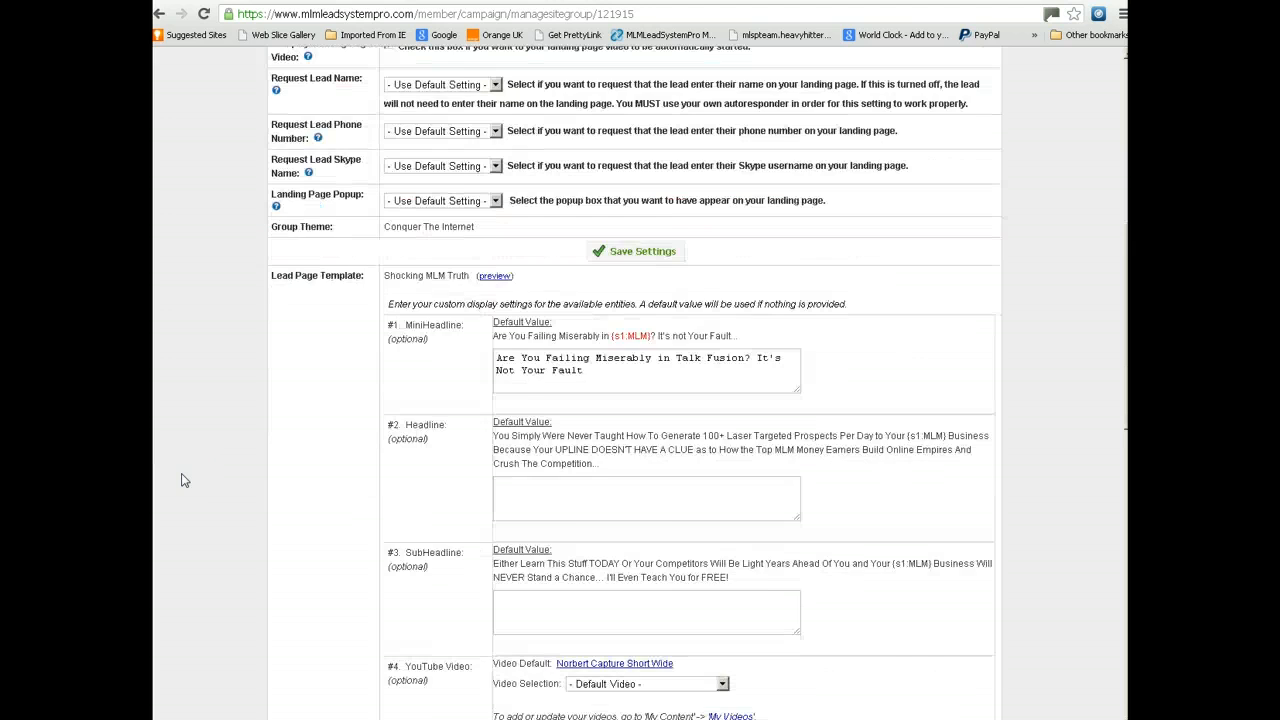
{"action": "scroll", "coordinate": [183, 477], "scroll_direction": "up", "scroll_amount": 3}
{"action": "scroll", "coordinate": [183, 475], "scroll_direction": "up", "scroll_amount": 7}
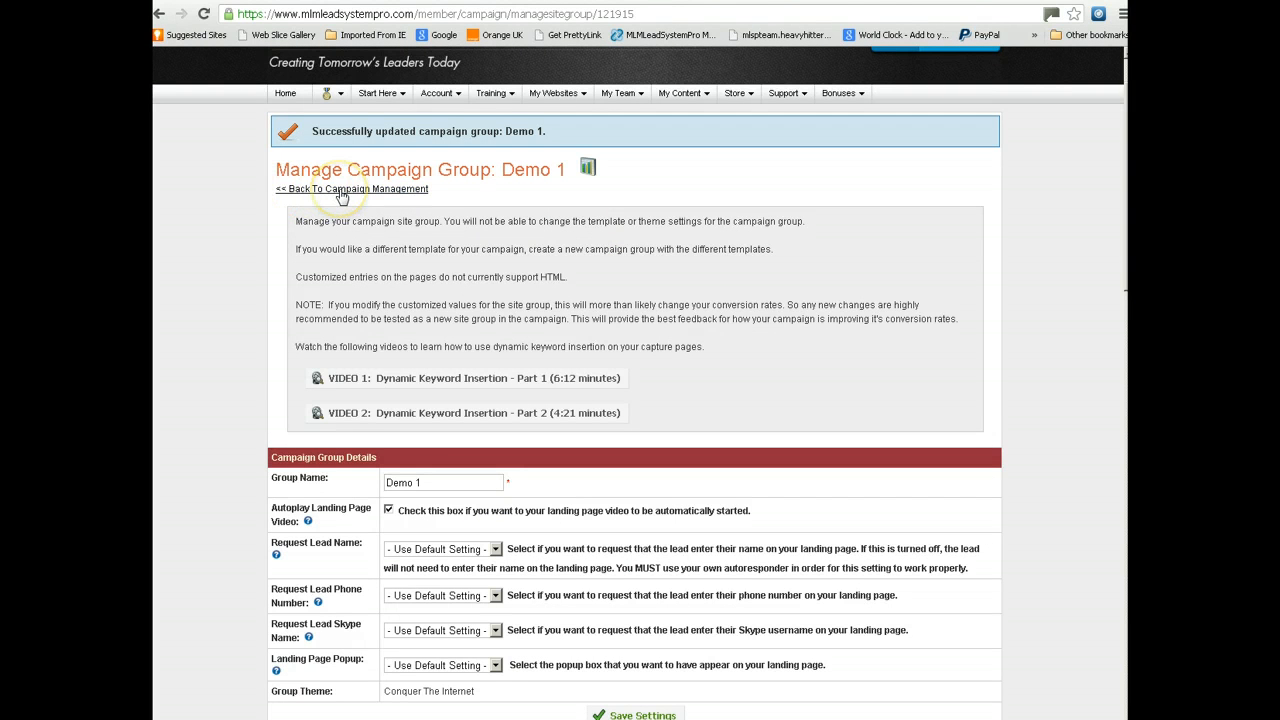
{"action": "scroll", "coordinate": [162, 480], "scroll_direction": "down", "scroll_amount": 6}
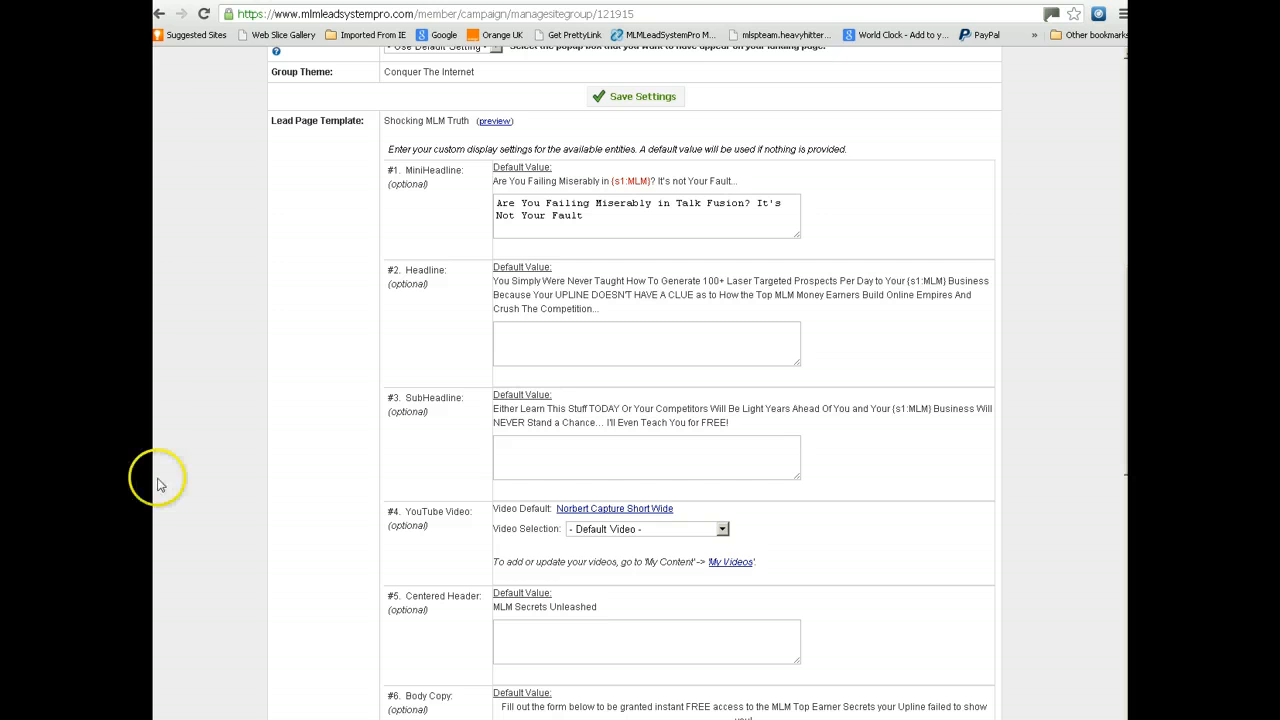
{"action": "left_click", "coordinate": [496, 121]}
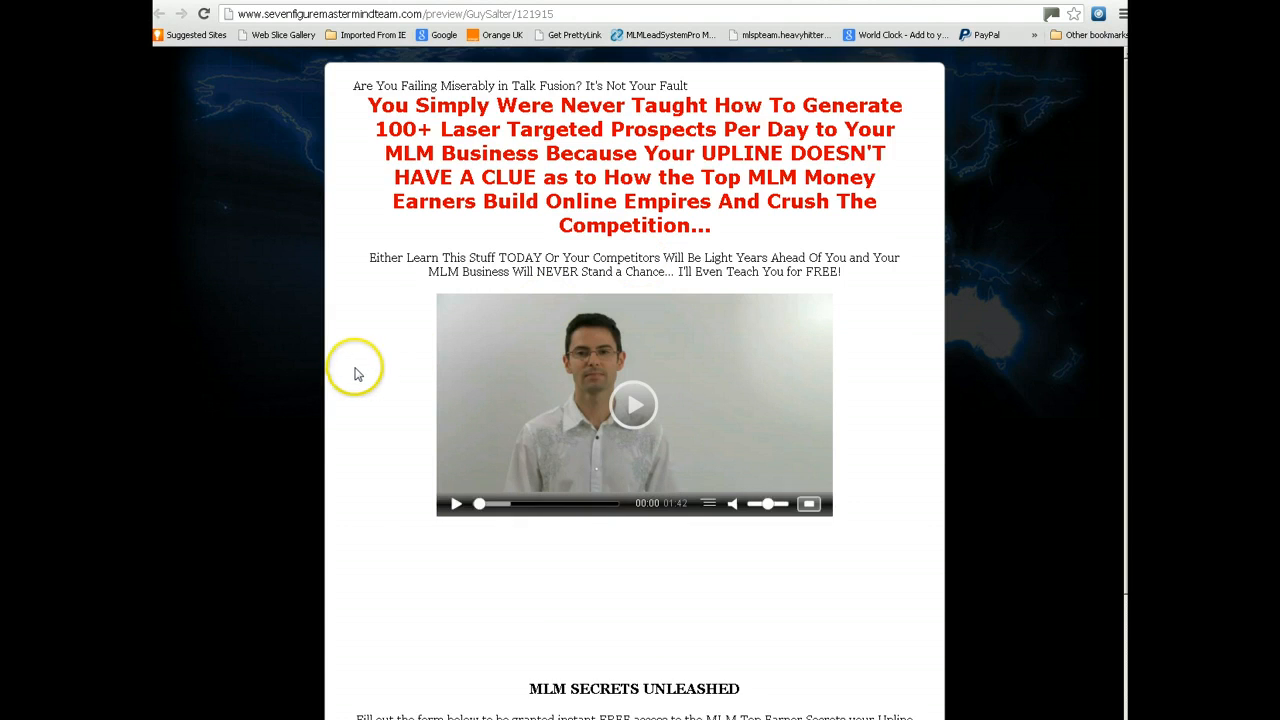
{"action": "scroll", "coordinate": [354, 372], "scroll_direction": "down", "scroll_amount": 3}
{"action": "scroll", "coordinate": [354, 373], "scroll_direction": "down", "scroll_amount": 1}
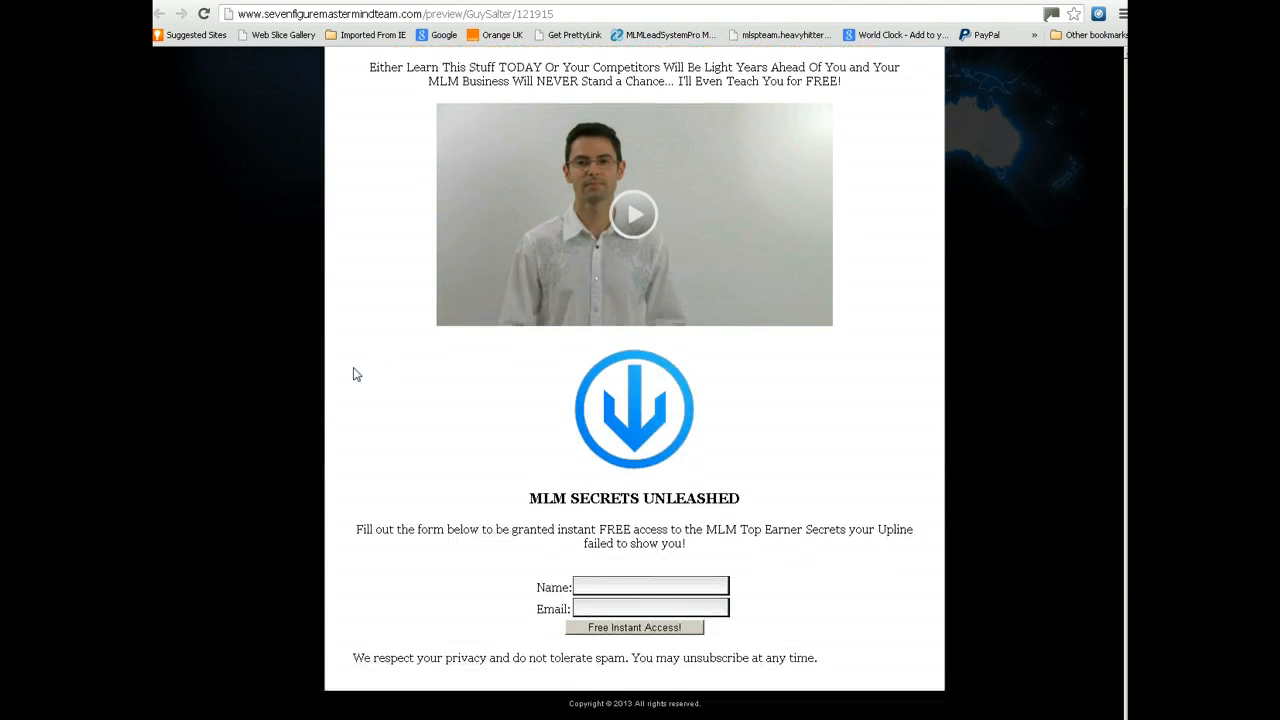
{"action": "scroll", "coordinate": [354, 374], "scroll_direction": "up", "scroll_amount": 4}
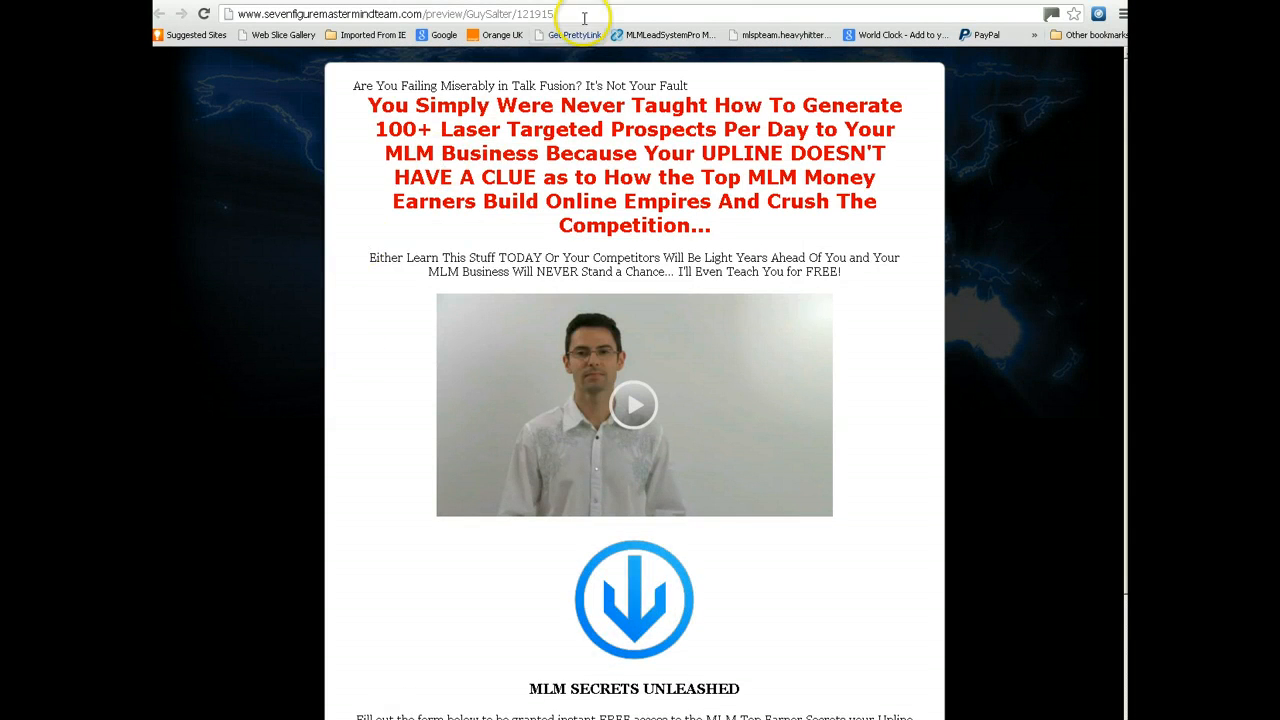
{"action": "left_click", "coordinate": [350, 2]}
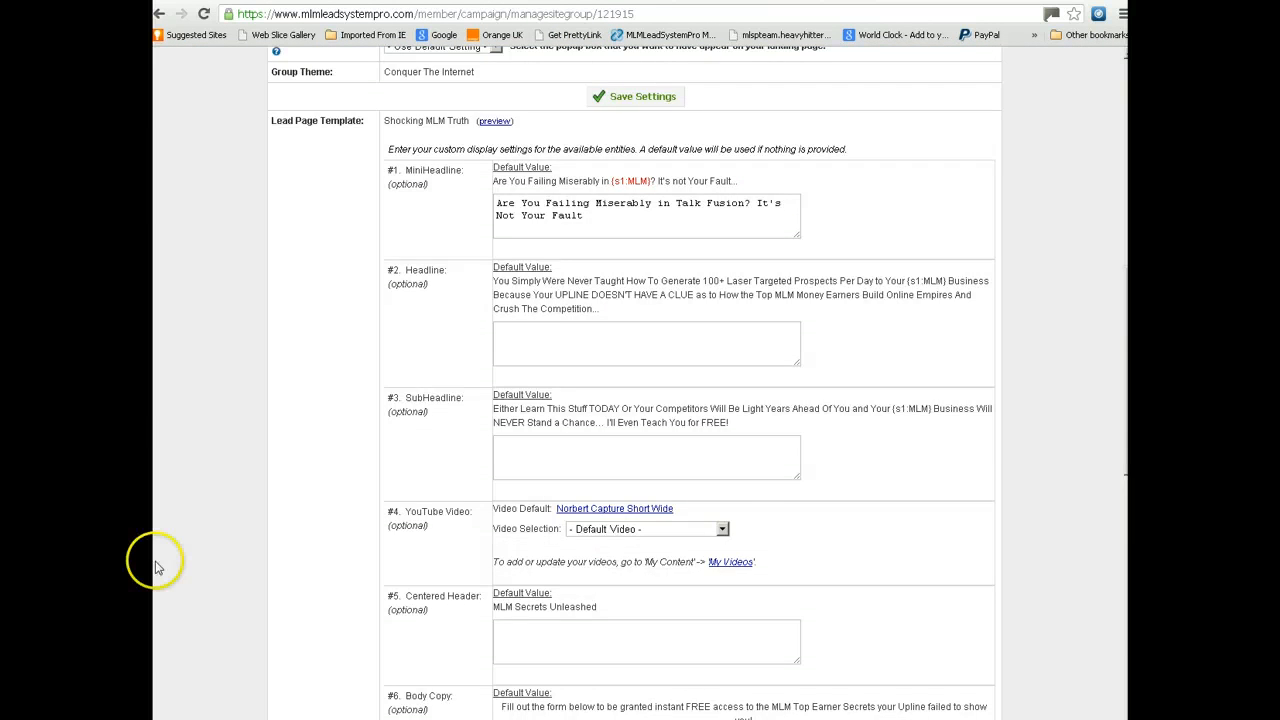
Go back from the Demo 1 site group through campaign management to the campaign summary
{"action": "scroll", "coordinate": [158, 563], "scroll_direction": "down", "scroll_amount": 9}
{"action": "scroll", "coordinate": [380, 543], "scroll_direction": "up", "scroll_amount": 15}
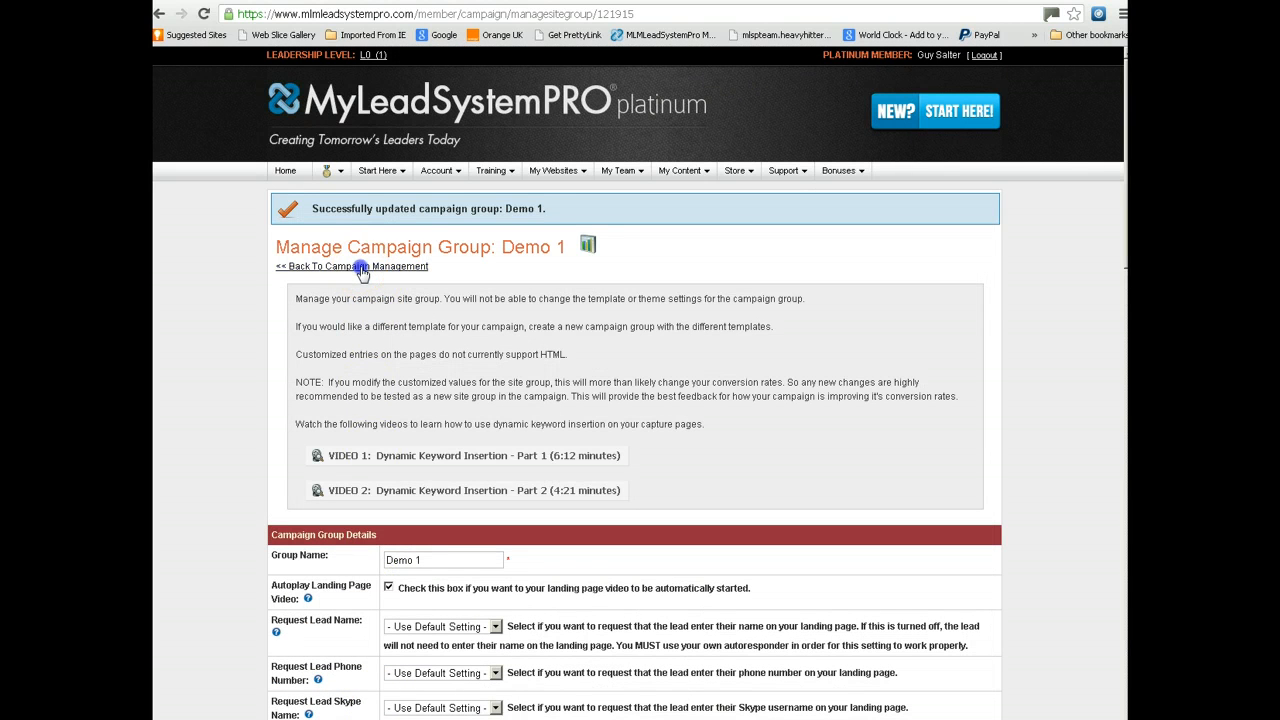
{"action": "left_click", "coordinate": [362, 268]}
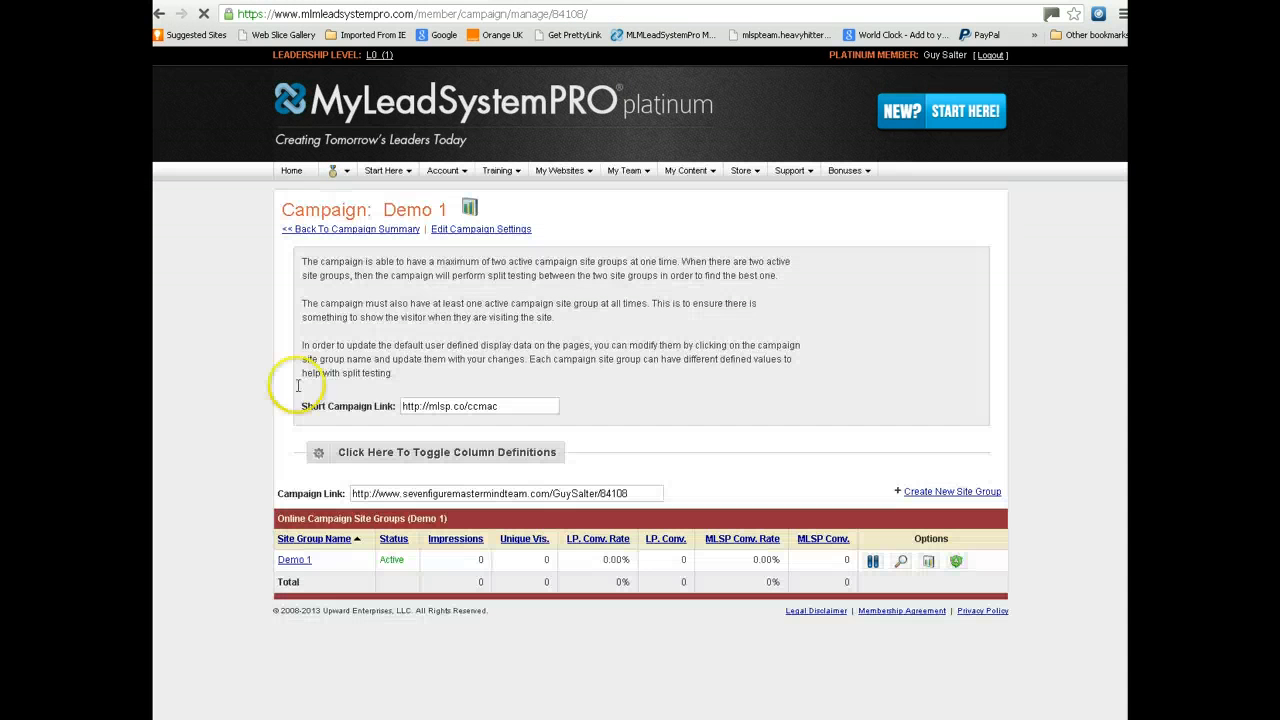
{"action": "left_click", "coordinate": [366, 230]}
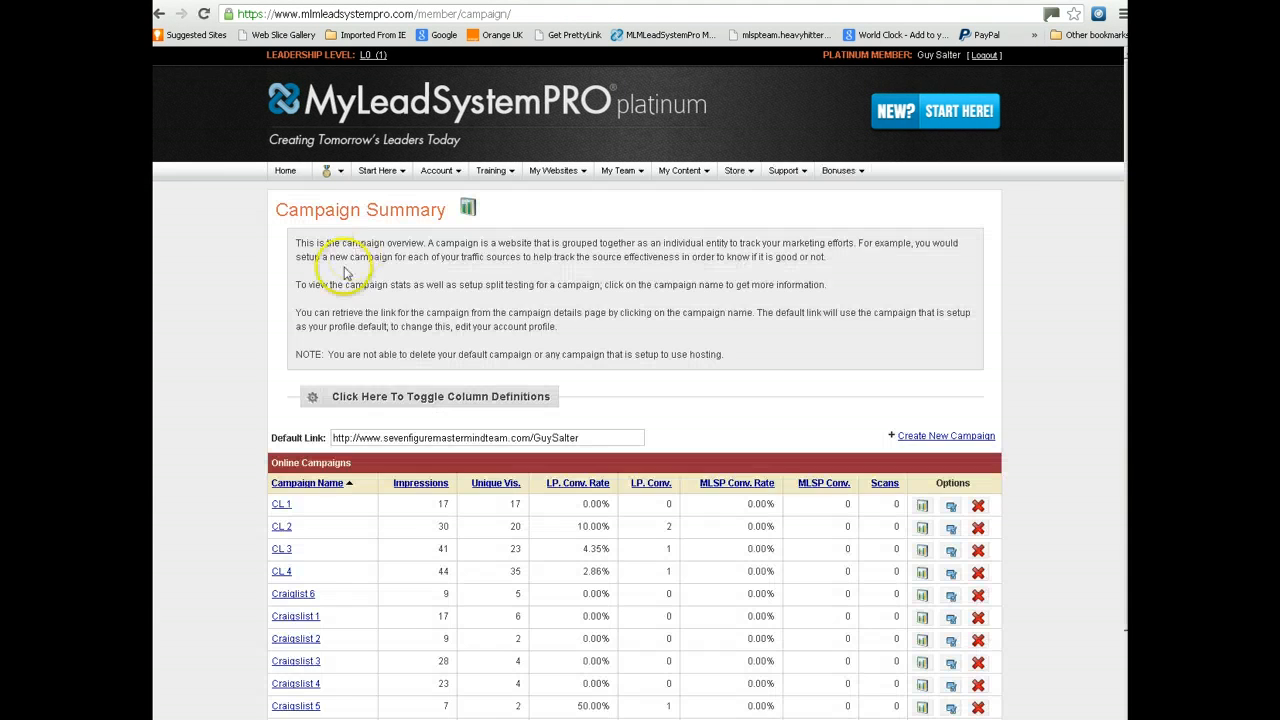
Open Demo 1's details page to view its campaign link and return to the list of online campaigns
{"action": "scroll", "coordinate": [337, 274], "scroll_direction": "down", "scroll_amount": 3}
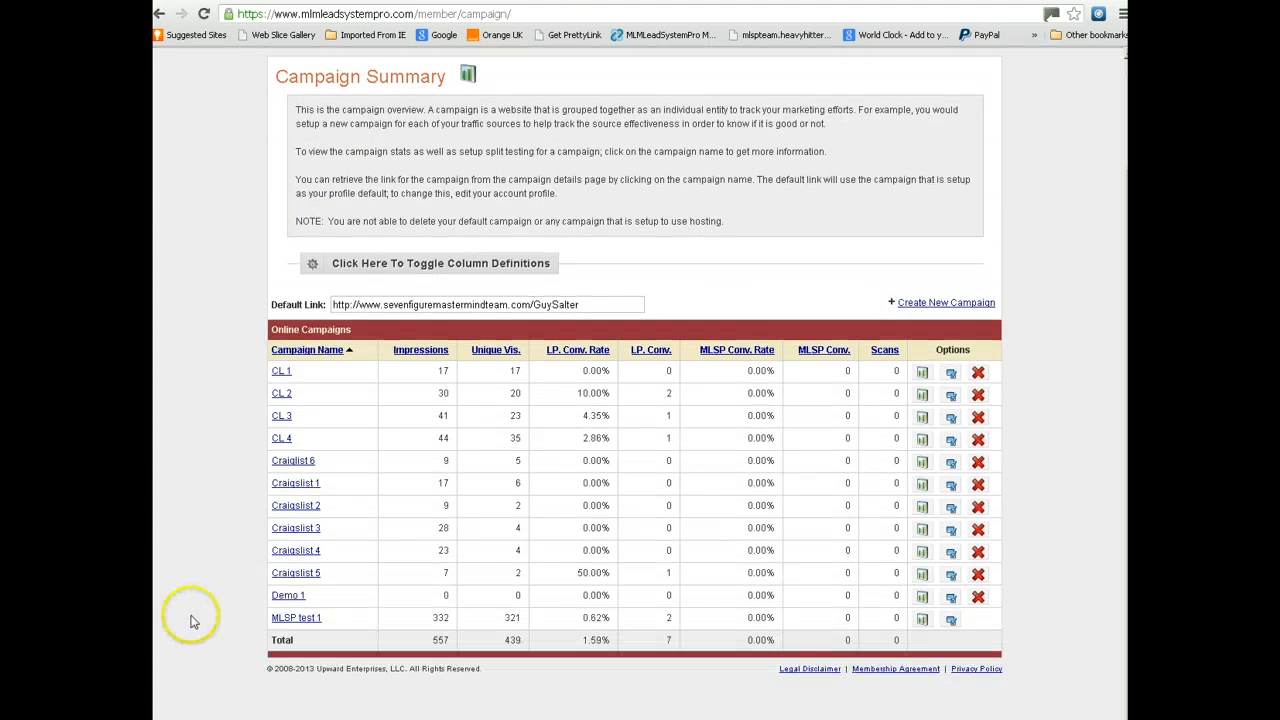
{"action": "left_click", "coordinate": [287, 596]}
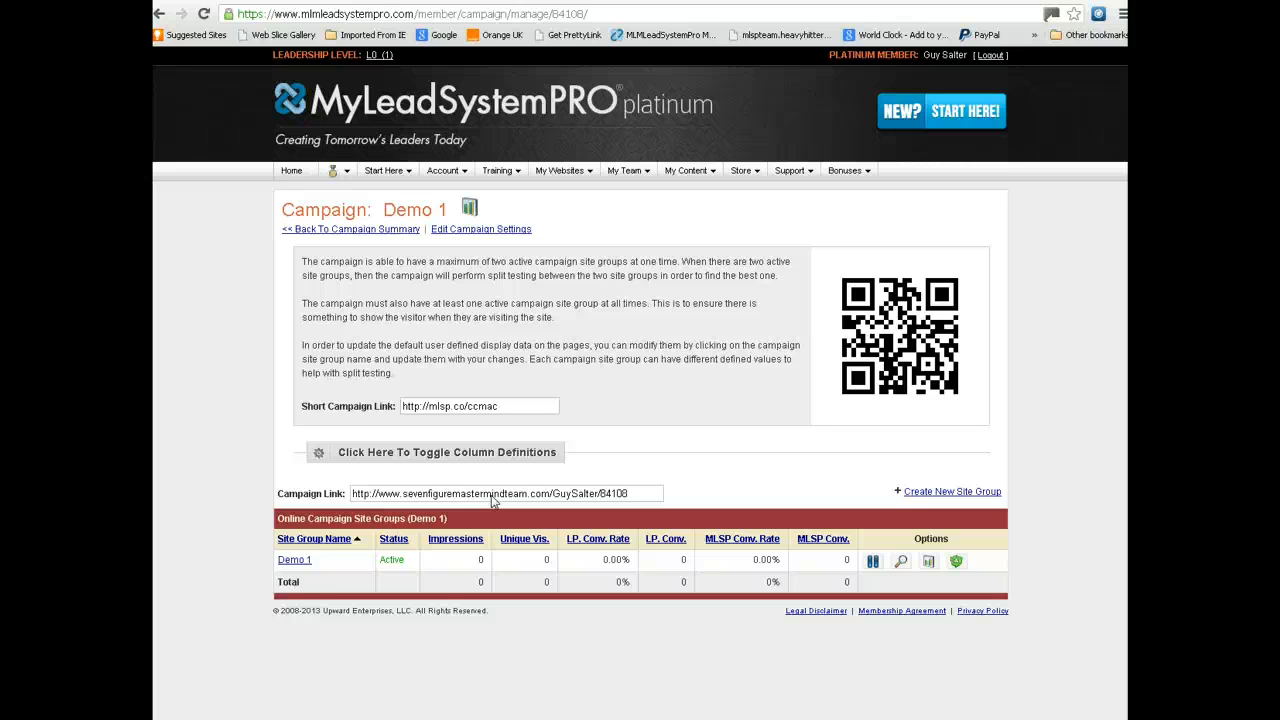
{"action": "left_click", "coordinate": [367, 229]}
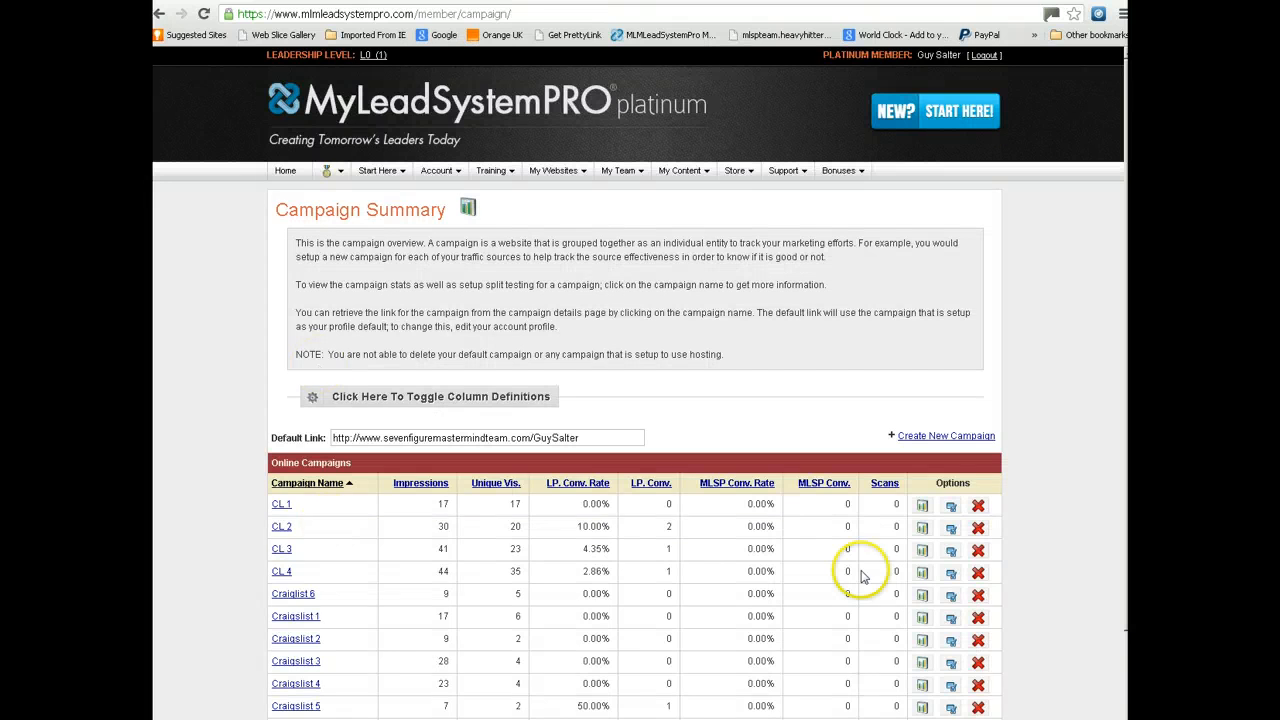
{"action": "scroll", "coordinate": [1010, 660], "scroll_direction": "down", "scroll_amount": 3}
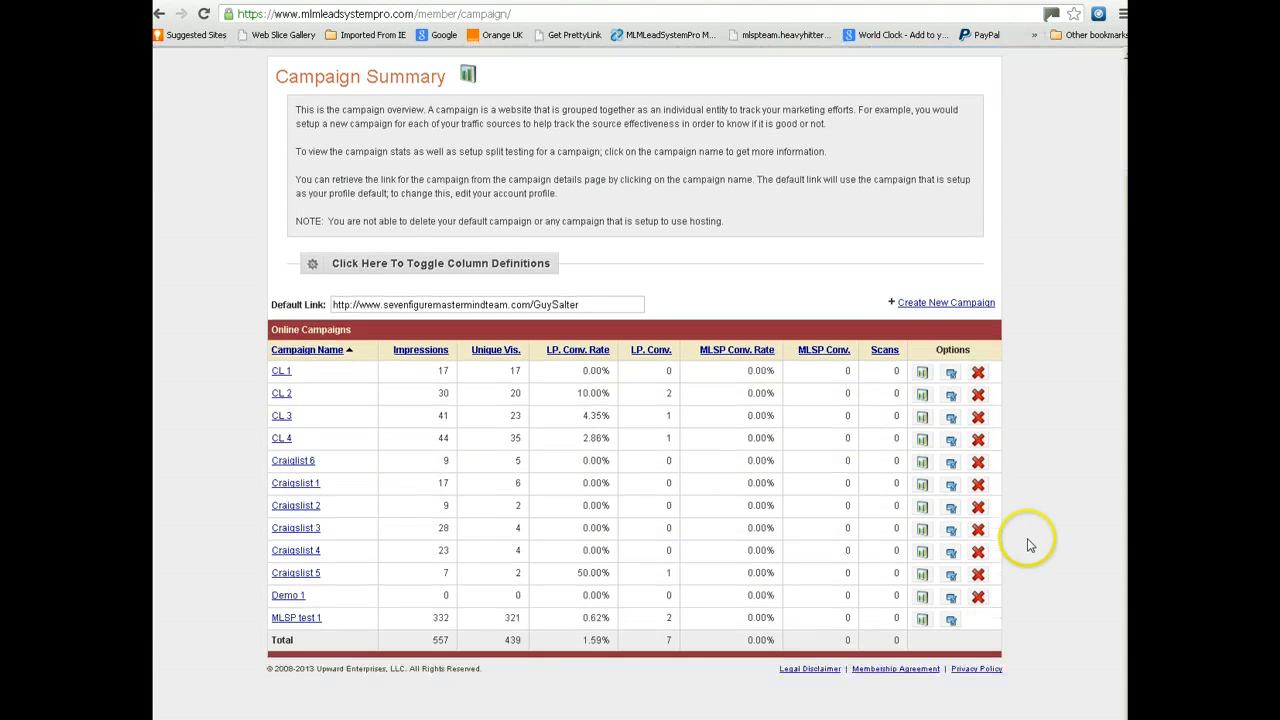